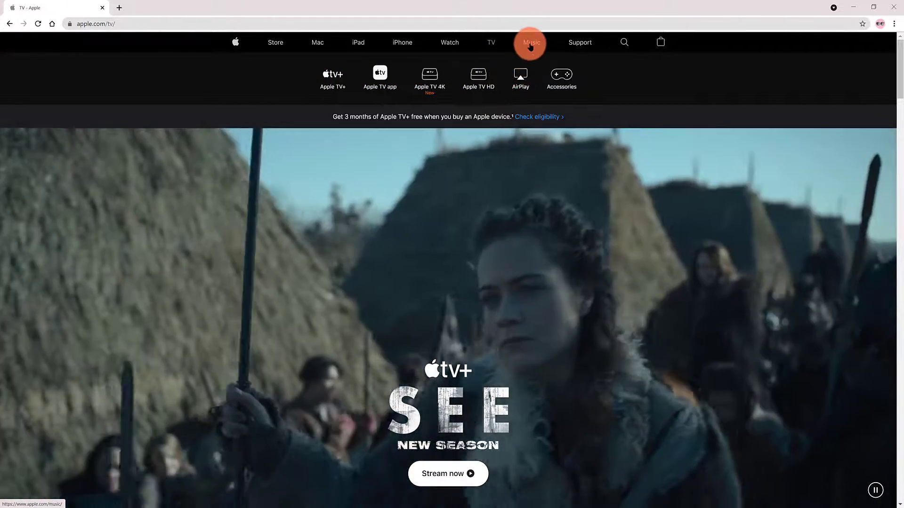
Browse the iPad, iPhone, TV and Music pages of the Apple site and compare how the header differs on each.
left_click(530, 43)
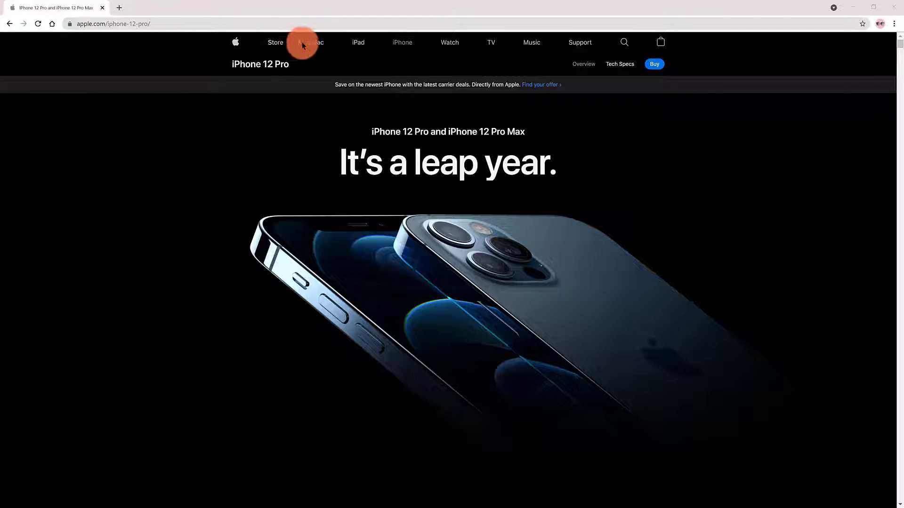
left_click(368, 44)
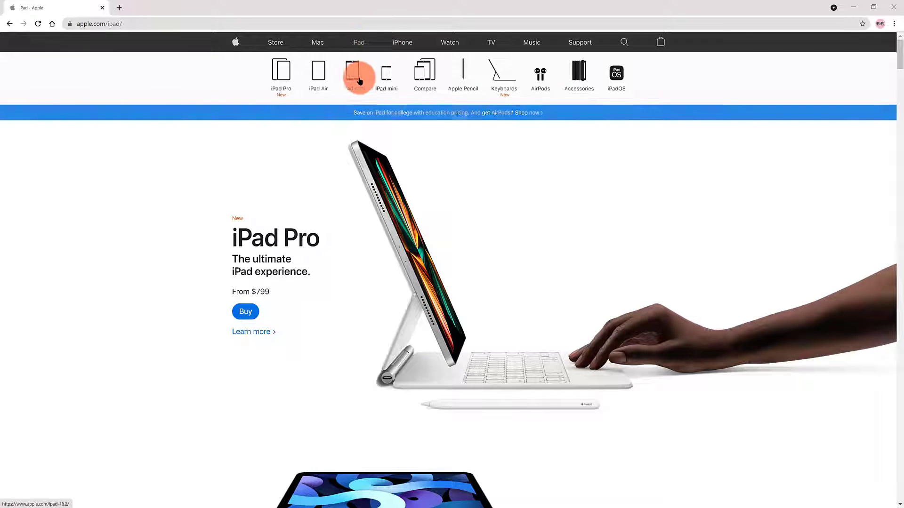
left_click(409, 46)
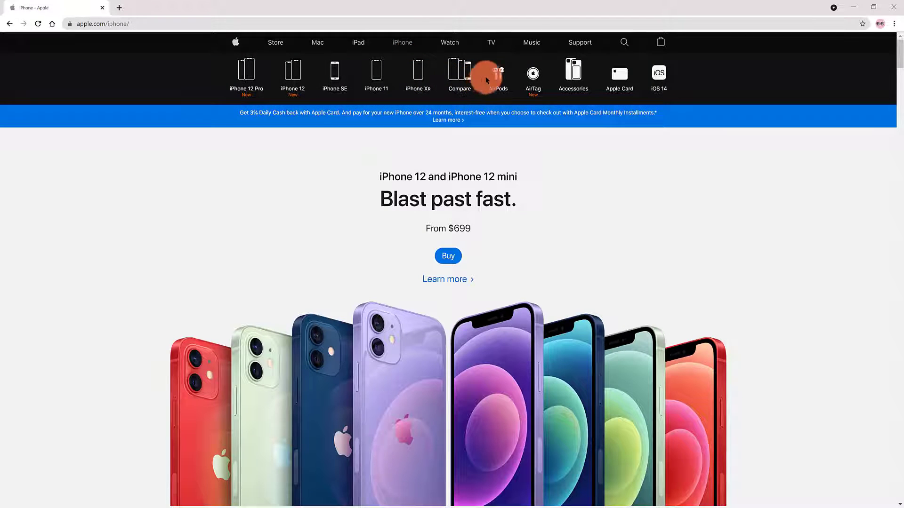
left_click(492, 43)
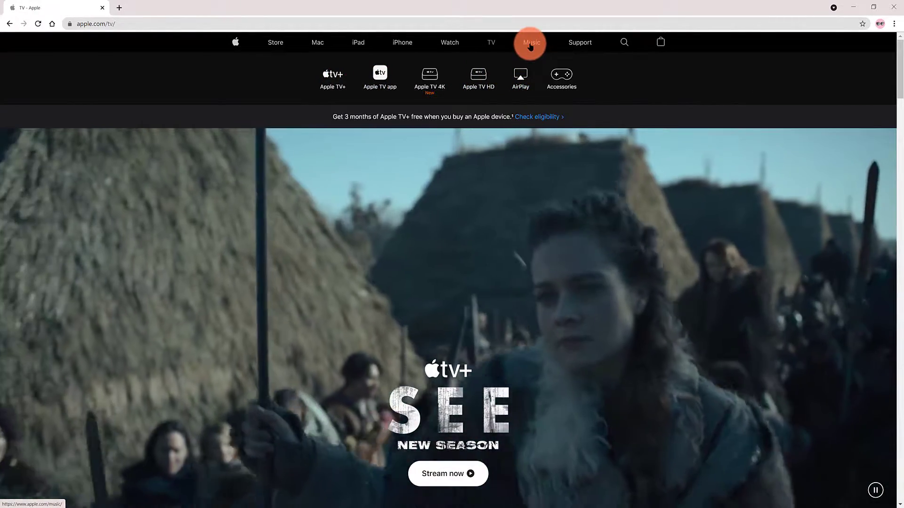
left_click(529, 44)
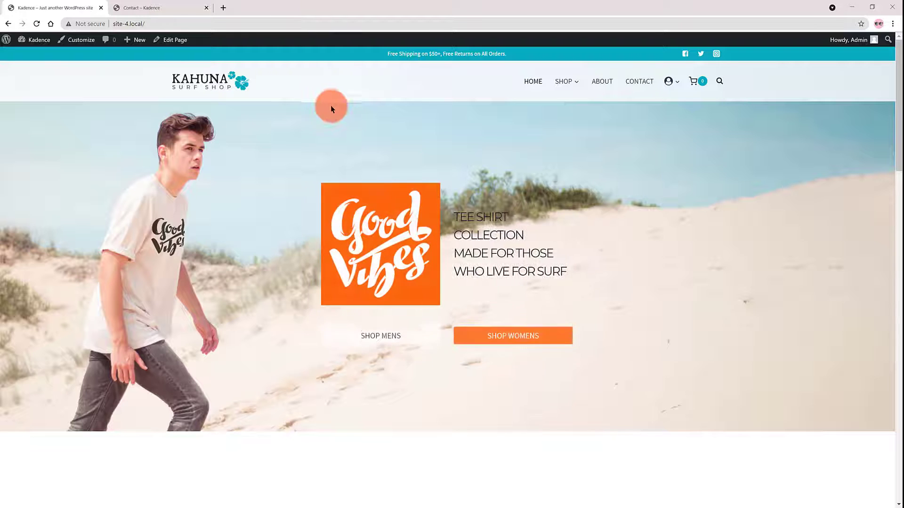
Examine the header and page content on the surf shop's home page and Contact page.
scroll(365, 149, "down", 5)
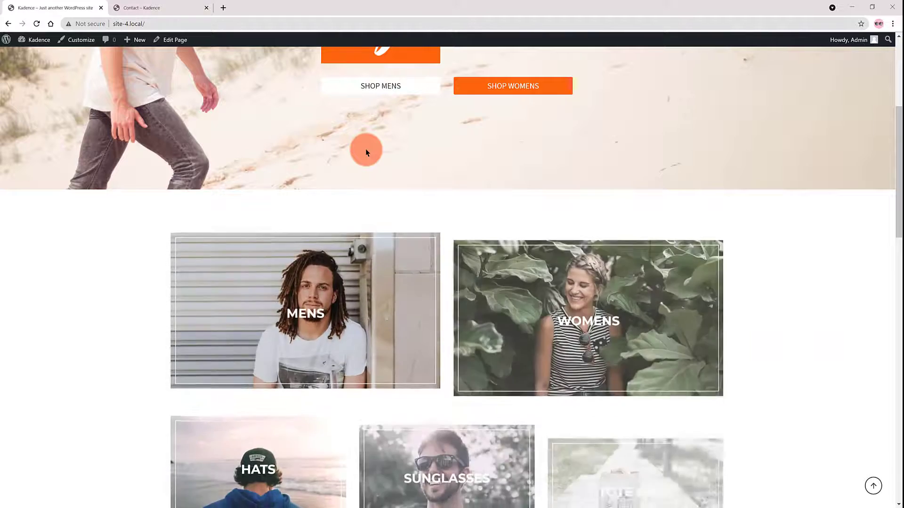
scroll(367, 151, "down", 4)
scroll(367, 152, "down", 14)
scroll(366, 152, "up", 1)
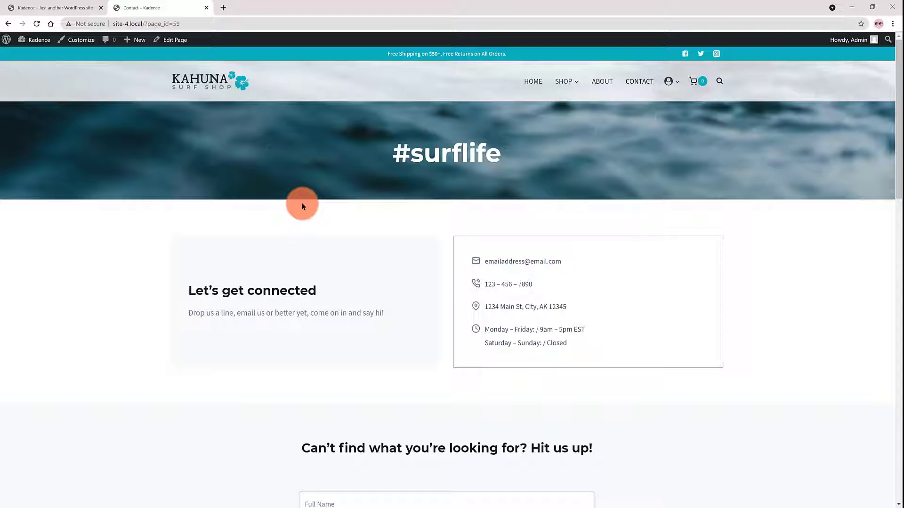
scroll(302, 208, "down", 7)
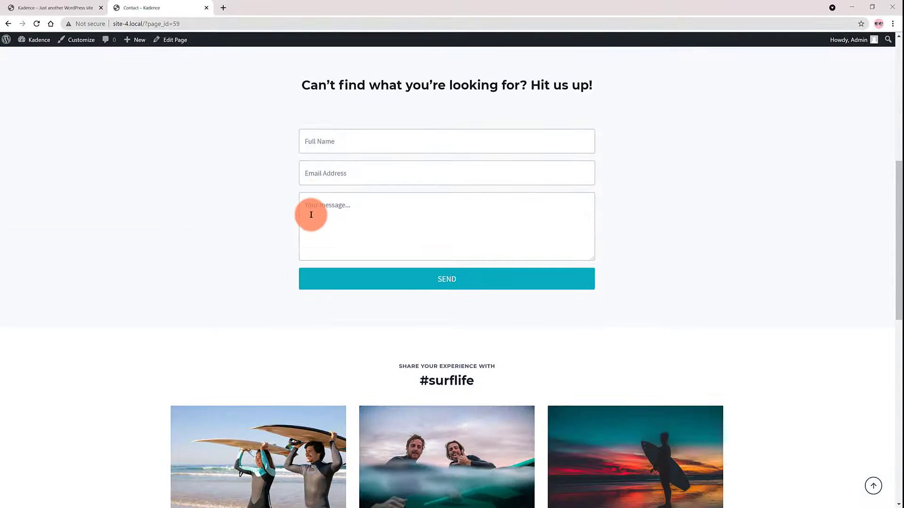
scroll(311, 215, "down", 4)
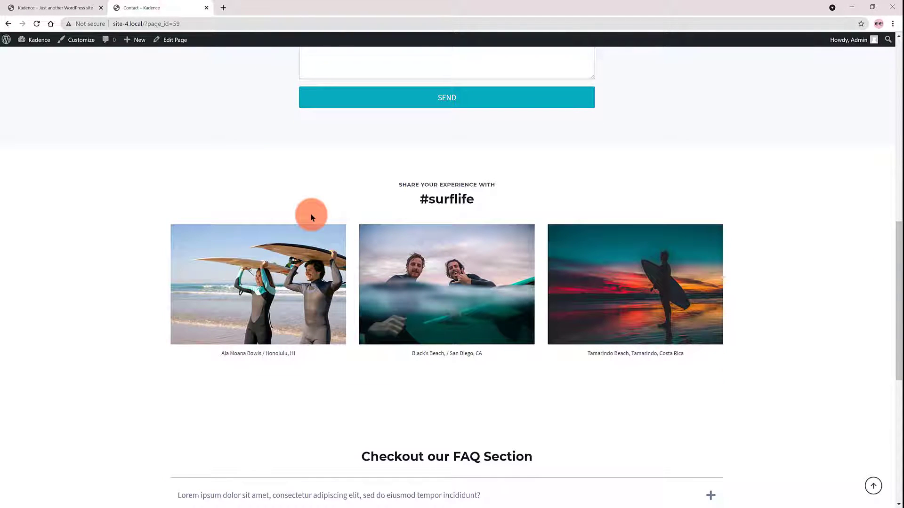
scroll(310, 216, "up", 4)
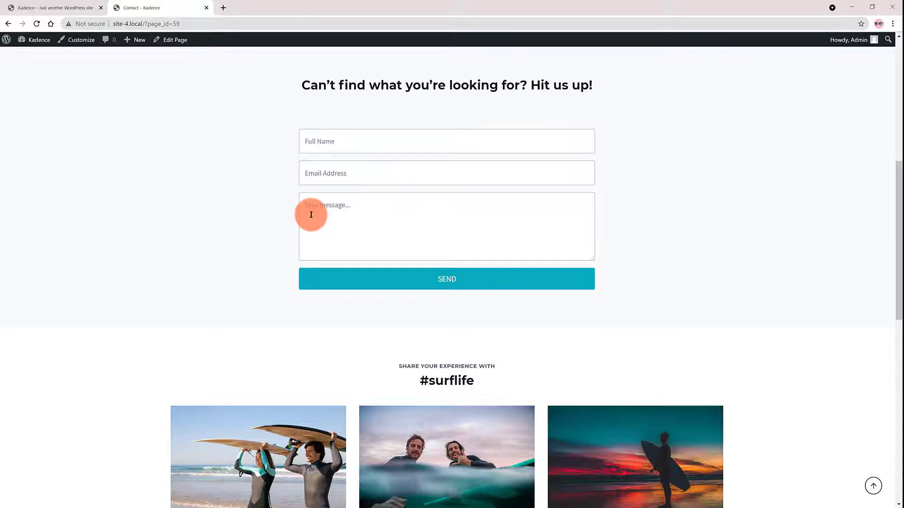
scroll(311, 215, "down", 4)
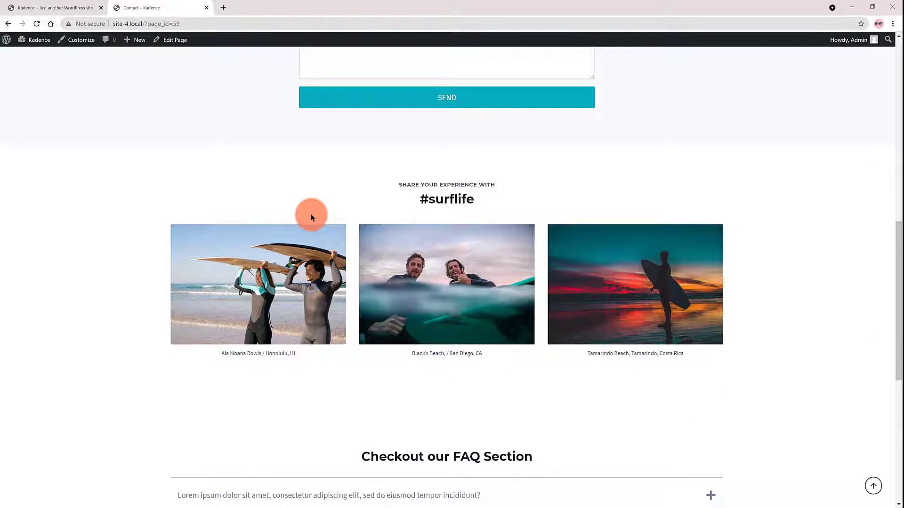
Open the Kadence theme dashboard from the site and enable the Conditional Headers pro addon.
mouse_move(35, 39)
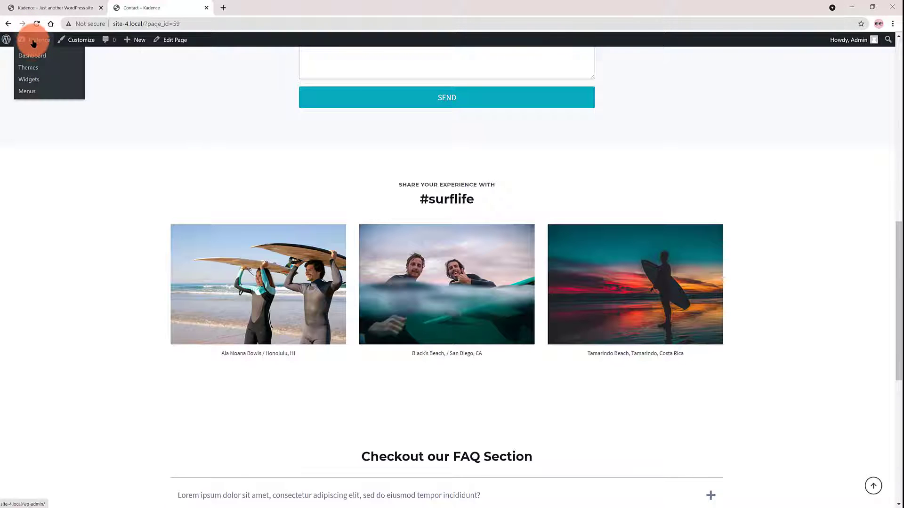
left_click(26, 56)
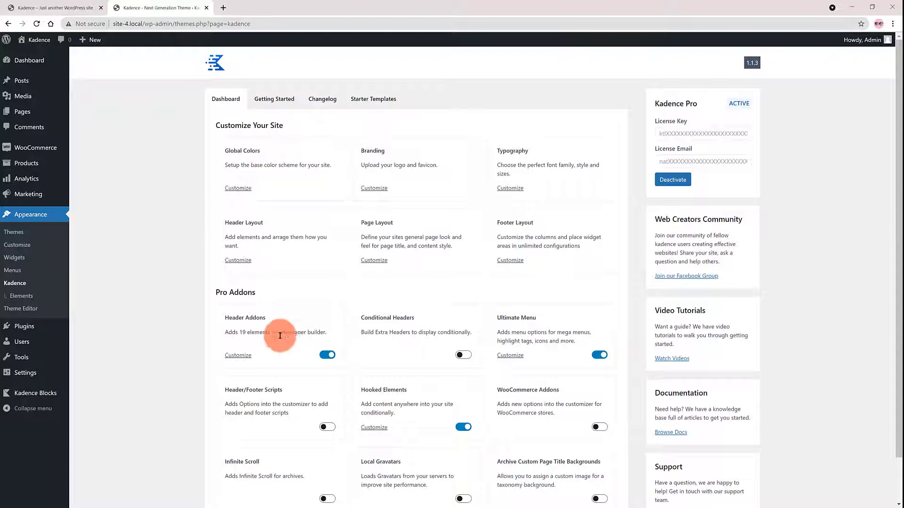
left_click(463, 357)
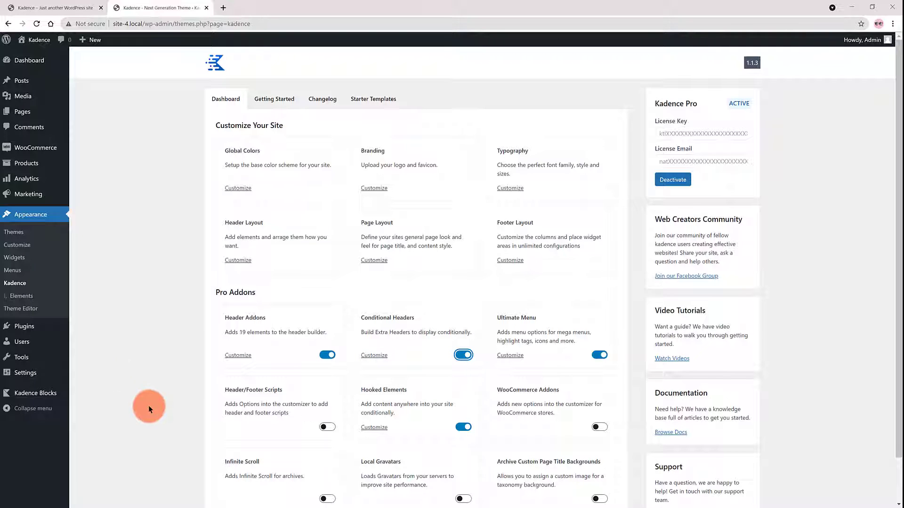
scroll(171, 392, "down", 1)
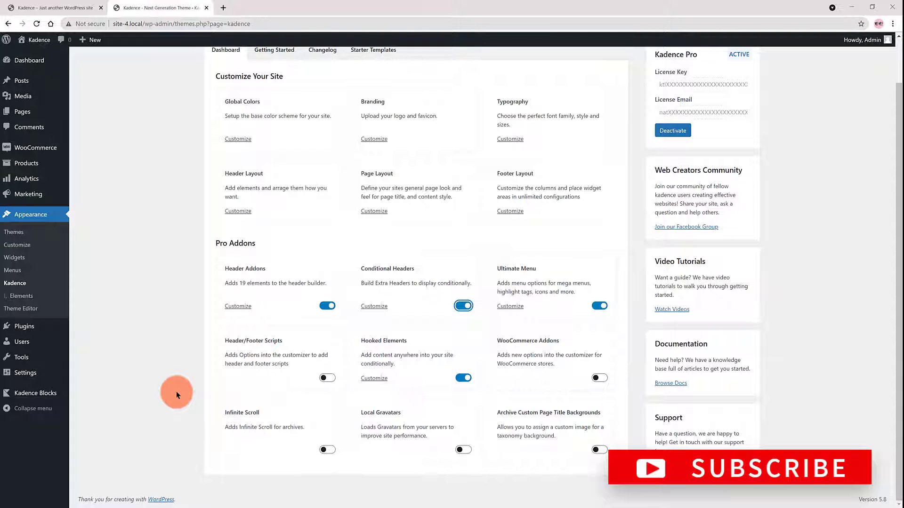
Create a new navigation menu named Secondary, choosing the Secondary display location.
left_click(12, 271)
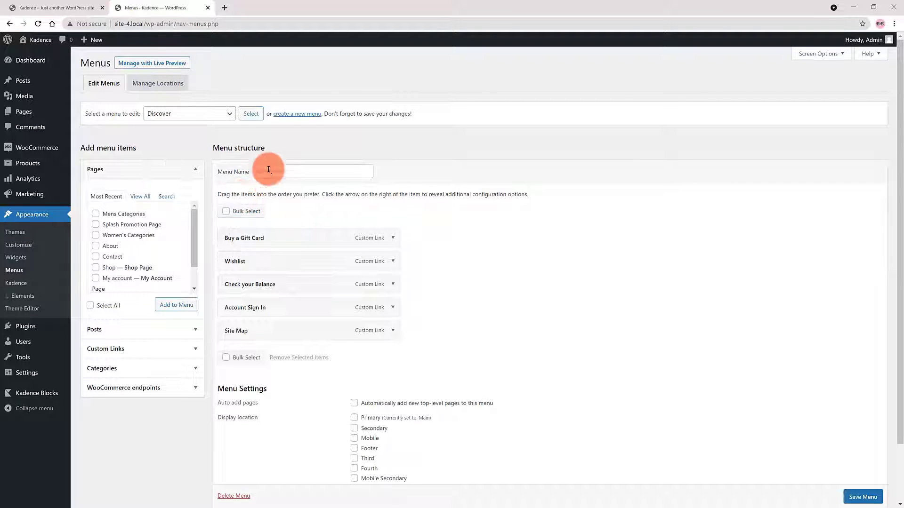
left_click(292, 114)
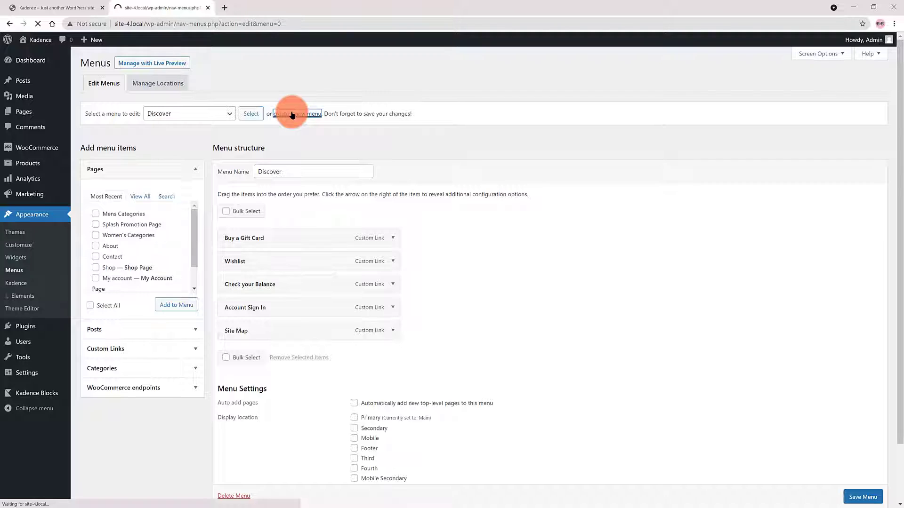
left_click(275, 172)
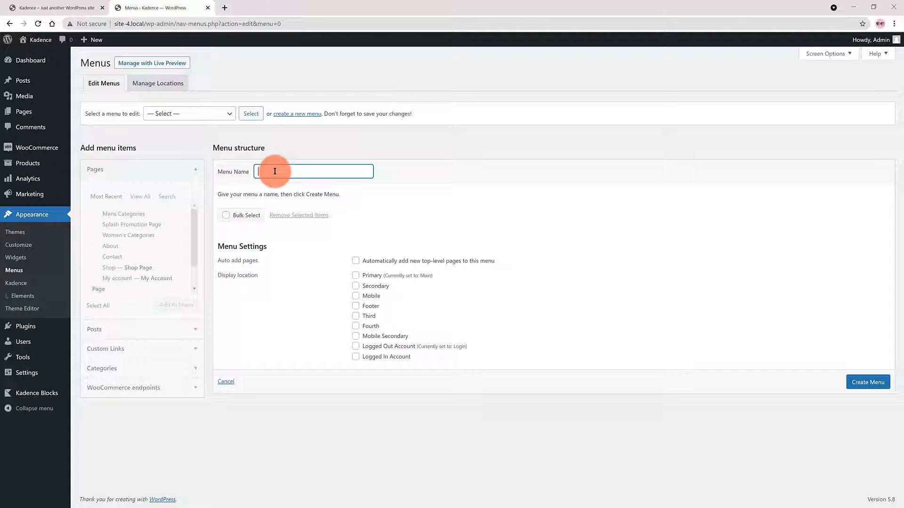
type("Secondary")
left_click(356, 287)
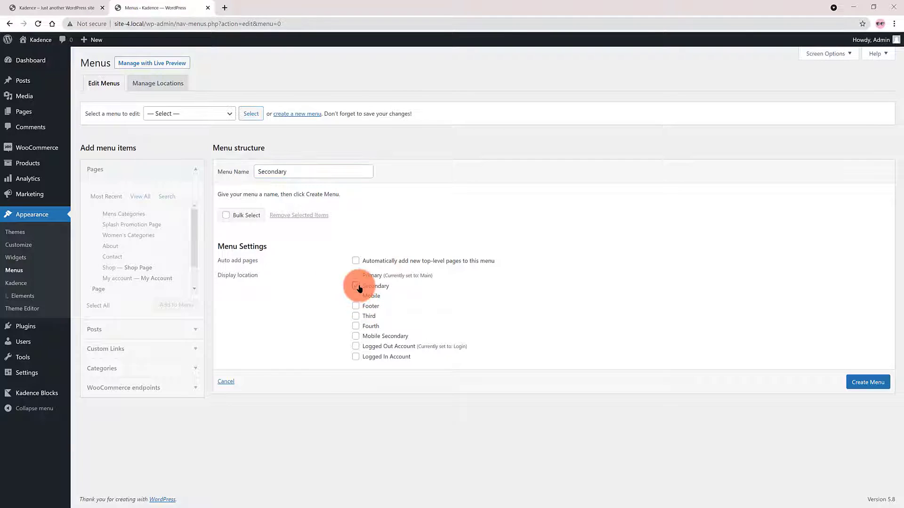
left_click(878, 382)
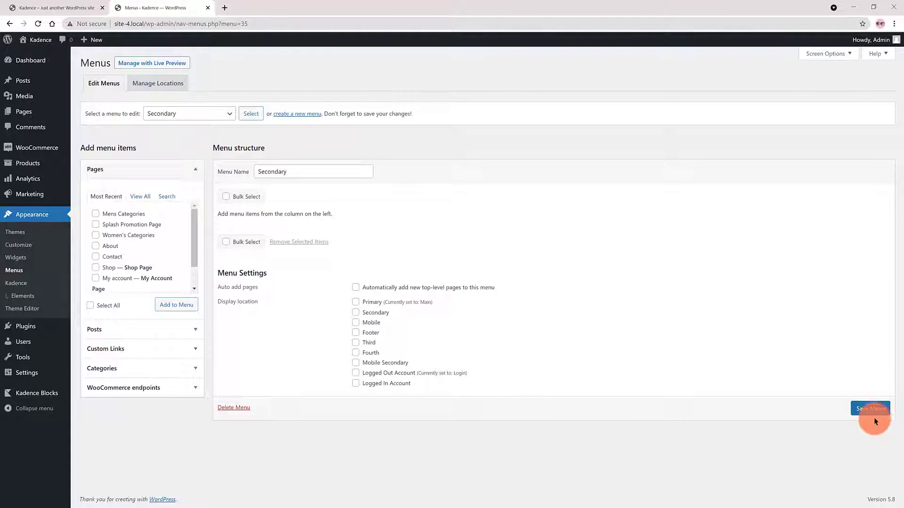
Add a custom link OPTIONS with the URL # to the Secondary menu and assign the menu to the Secondary display location.
left_click(141, 347)
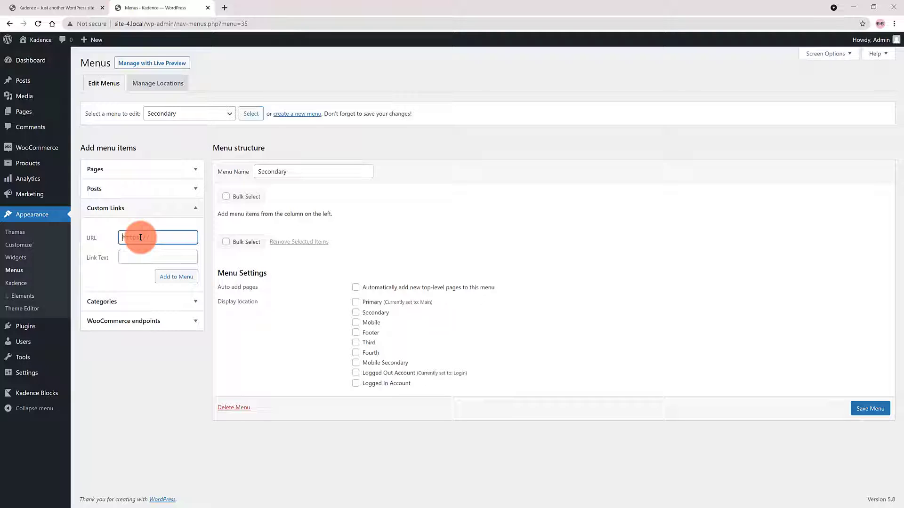
key("Tab")
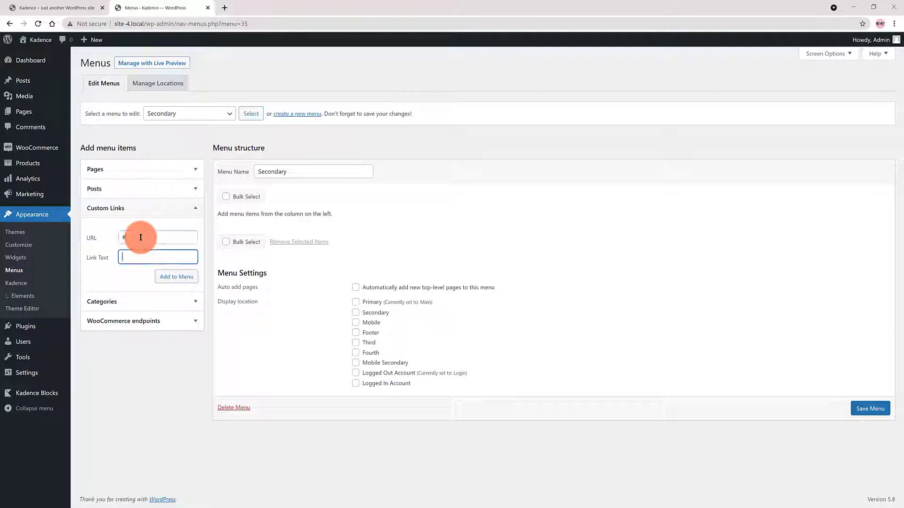
type("OPTIONS")
left_click(356, 312)
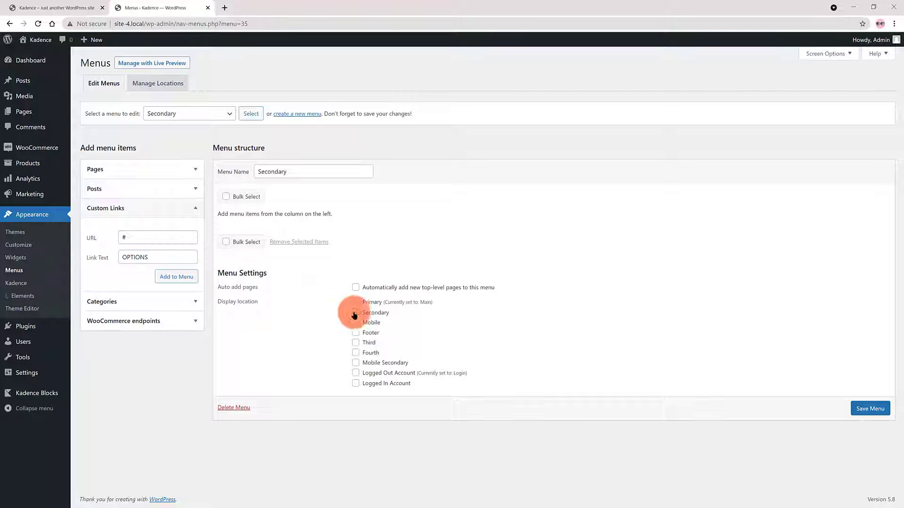
left_click(184, 278)
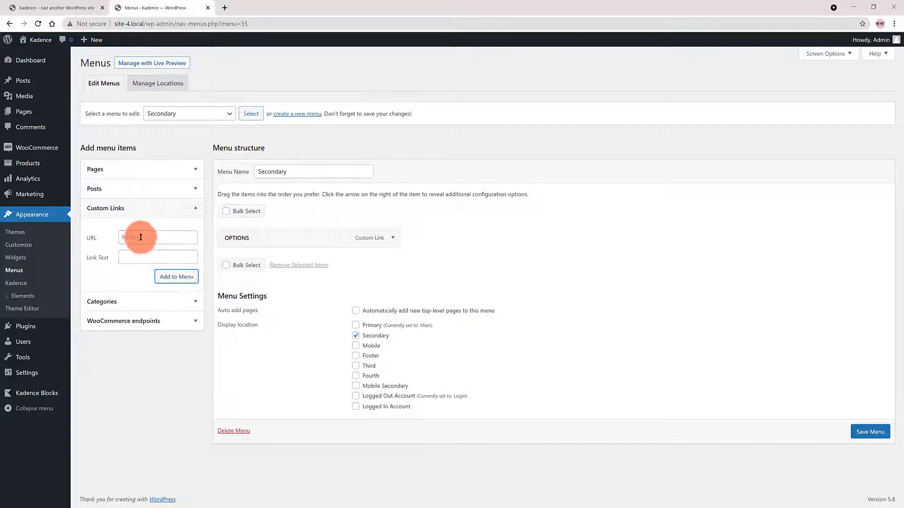
Add a custom link One with the URL # to the Secondary menu.
left_click(140, 237)
type("#")
key("Tab")
type("One")
left_click(176, 276)
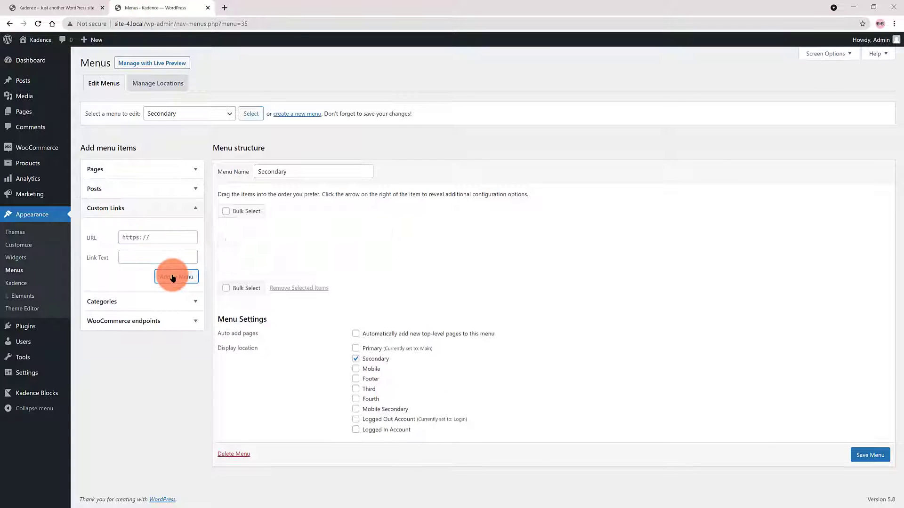
Add two more custom links, Two and Three, each with the URL #, to the Secondary menu.
left_click(141, 237)
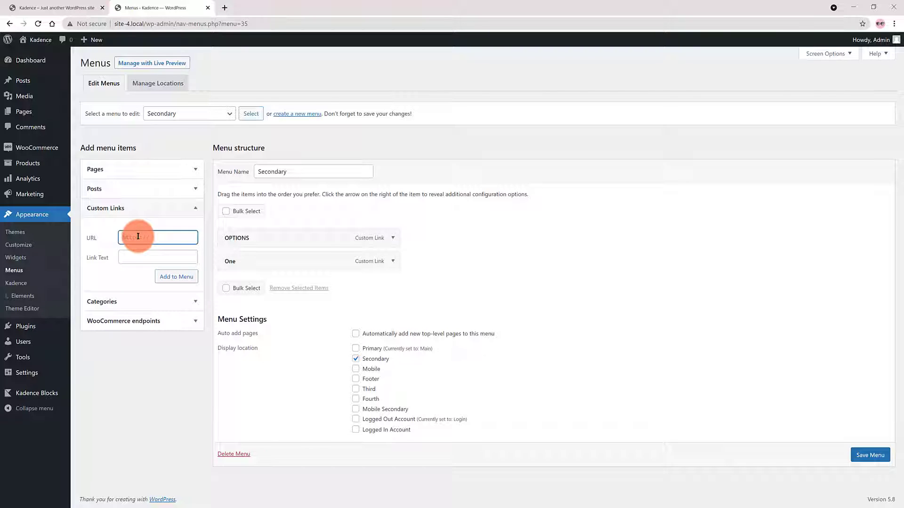
key("Tab")
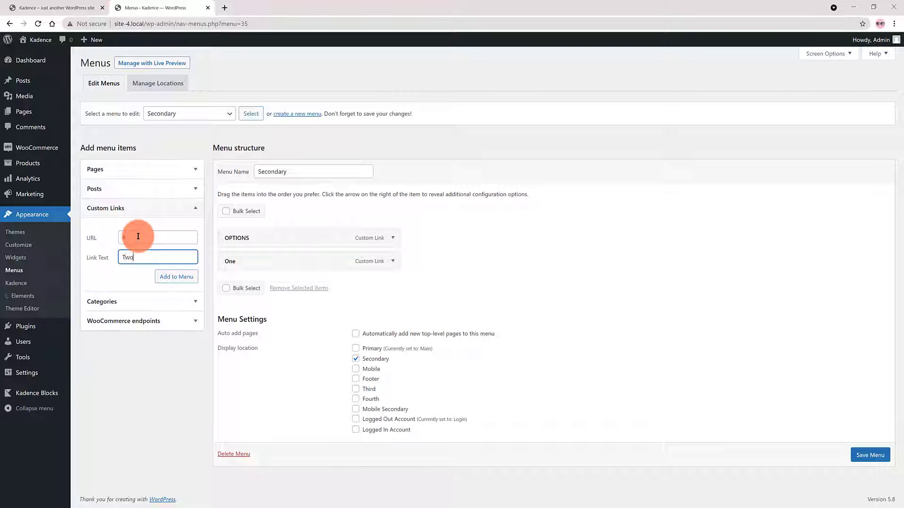
left_click(177, 277)
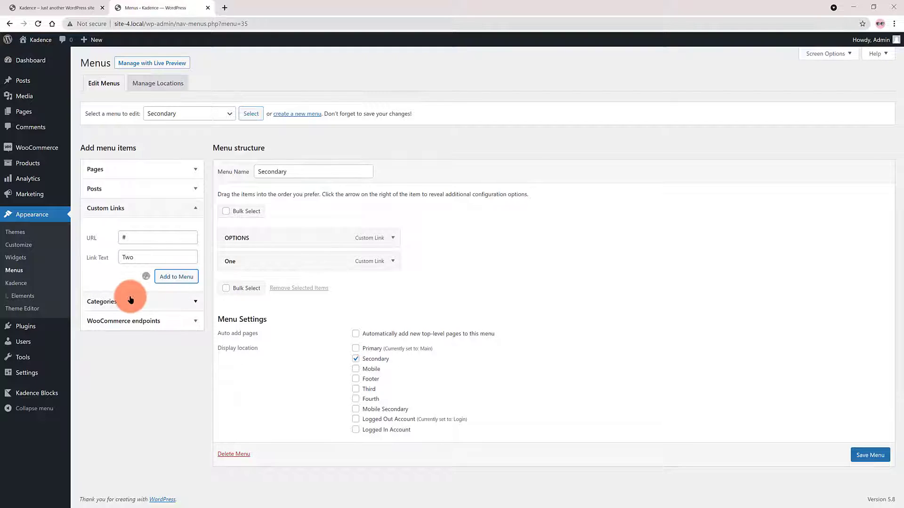
left_click(135, 236)
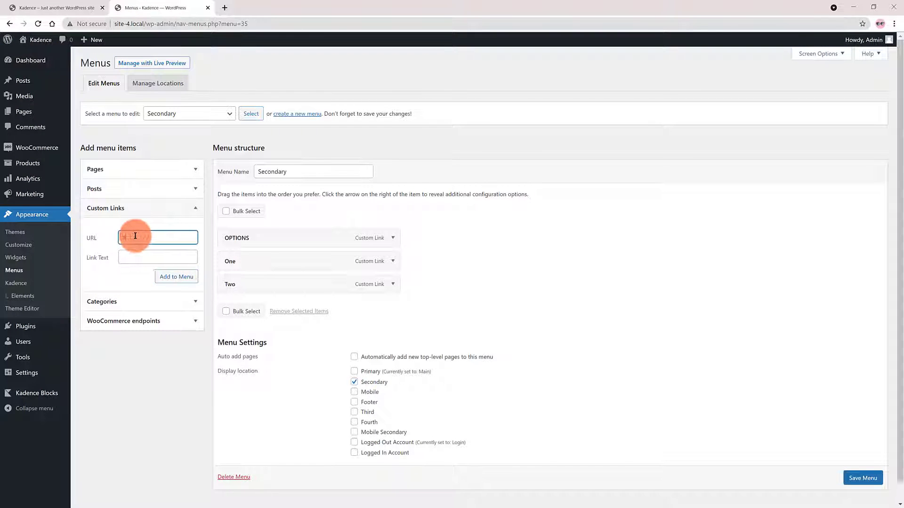
type("#")
key("Tab")
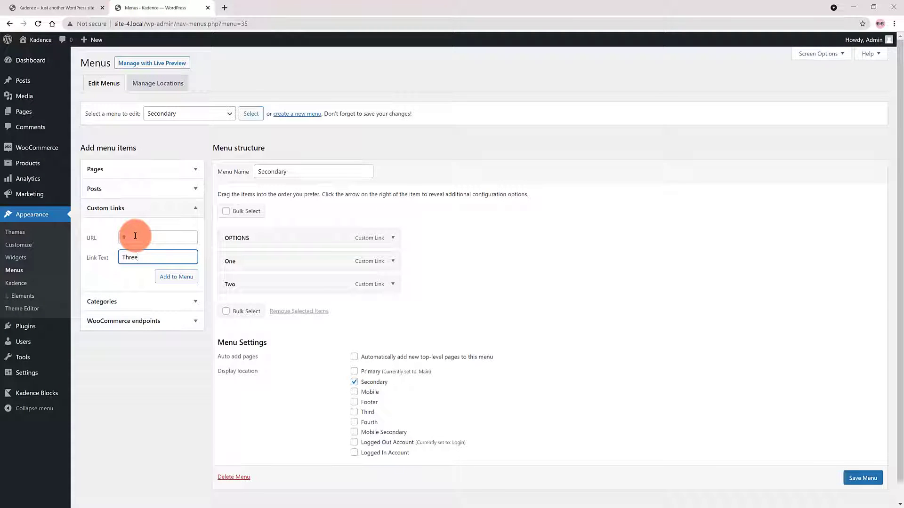
left_click(168, 279)
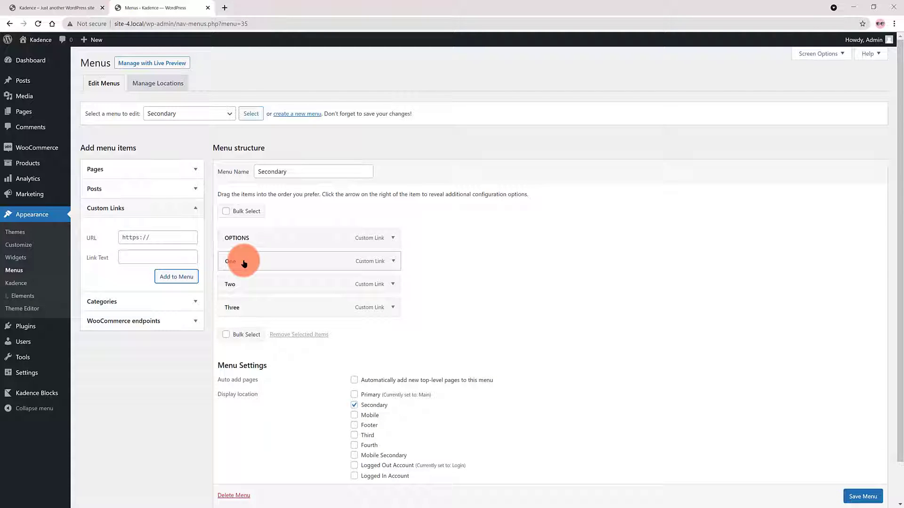
Nest One, Two and Three as sub items under OPTIONS and save the Secondary menu.
left_click_drag(244, 264, 257, 265)
left_click_drag(278, 286, 292, 288)
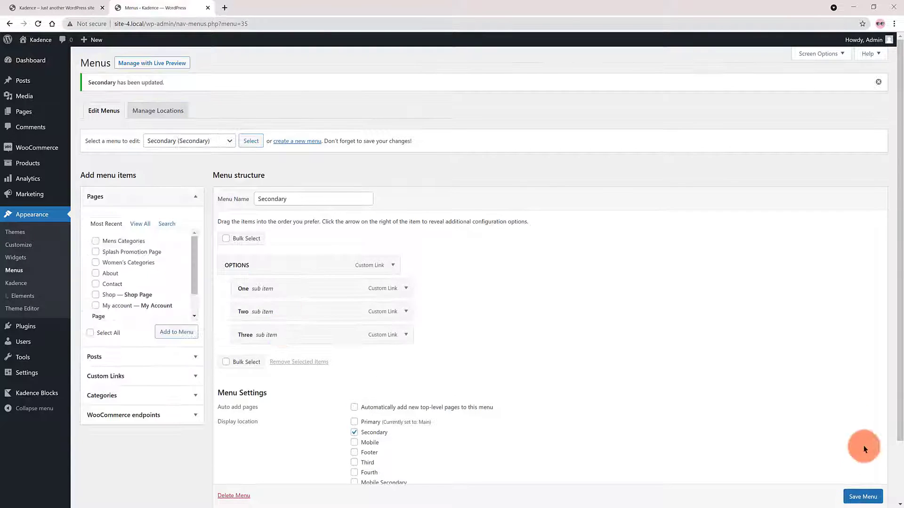
Enable the mega menu dropdown for OPTIONS at Full Width with a palette background and 10 px top and bottom padding, and save.
left_click(391, 267)
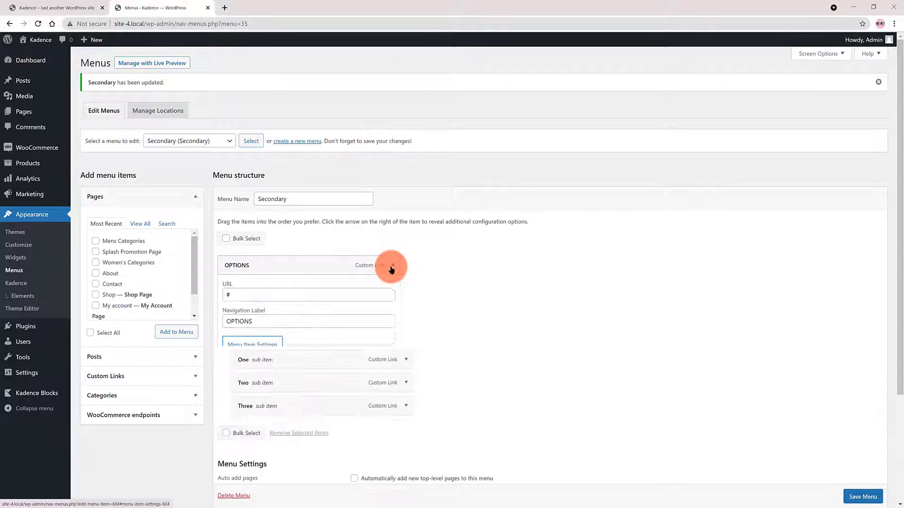
left_click(260, 347)
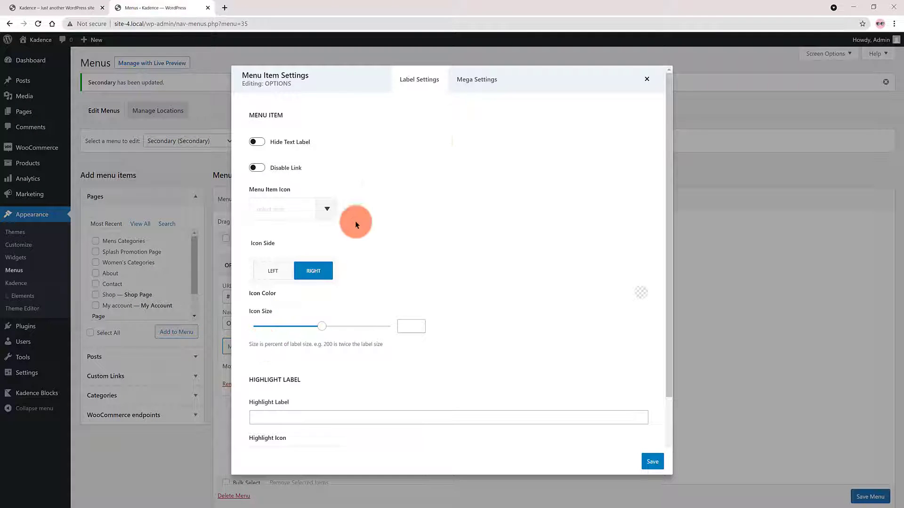
left_click(477, 81)
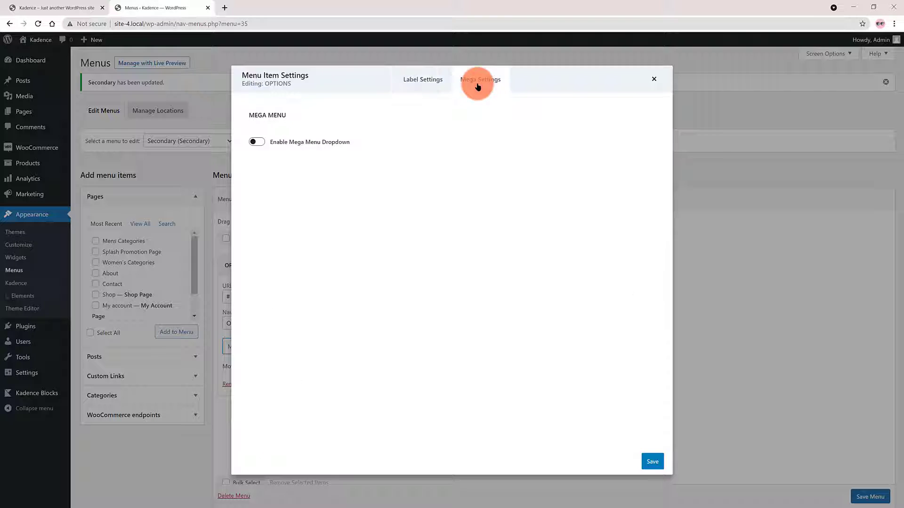
left_click(255, 143)
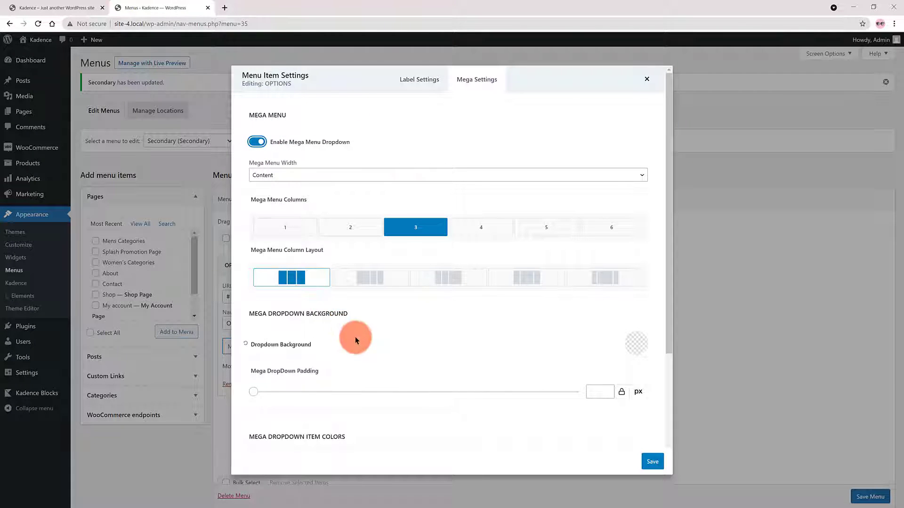
left_click(410, 175)
left_click(409, 189)
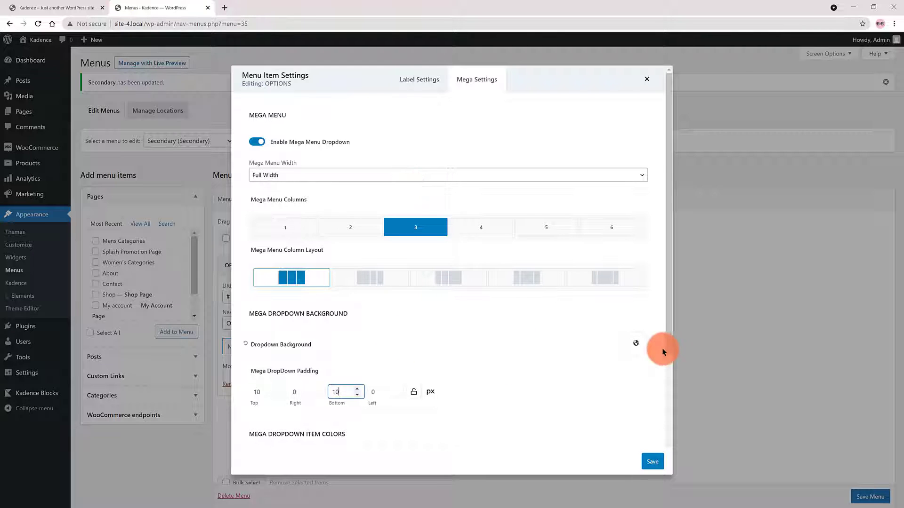
left_click_drag(662, 348, 665, 391)
left_click(646, 461)
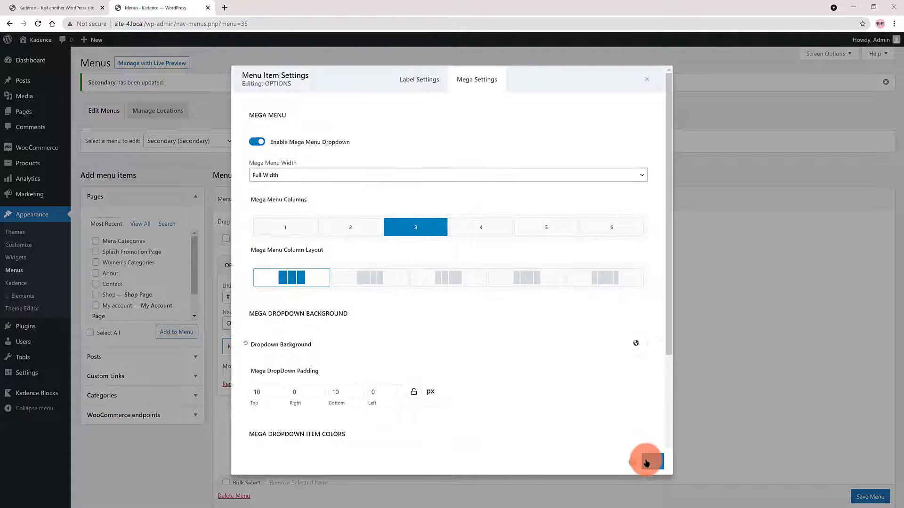
left_click(647, 81)
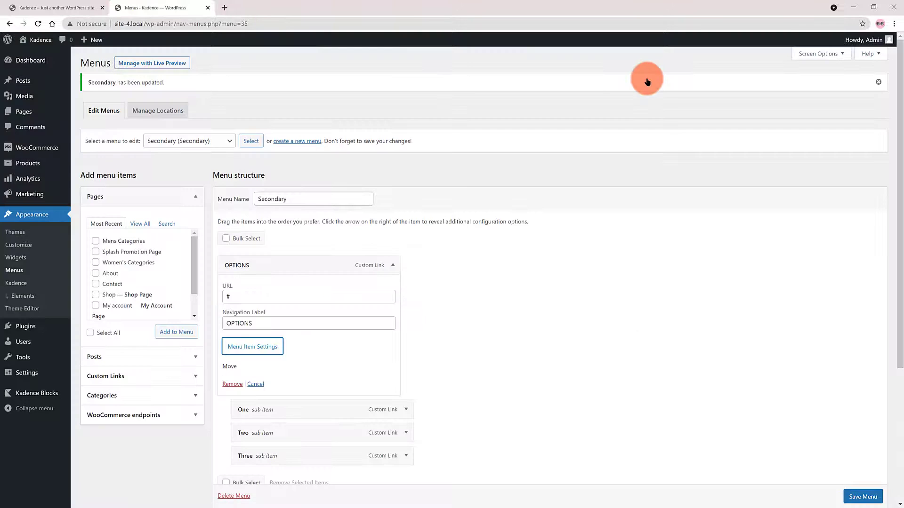
left_click(394, 265)
Give the One sub item a circled right-arrow icon and place the icon on the left side of its label.
left_click(409, 289)
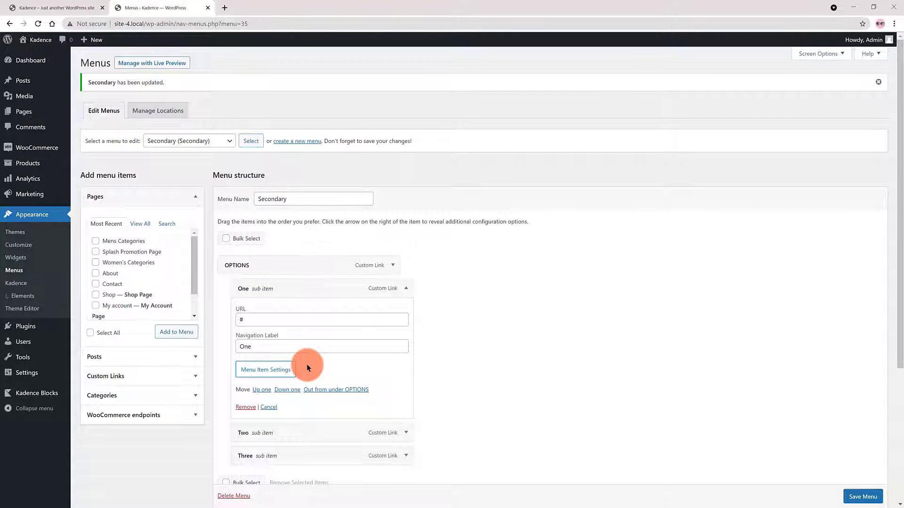
left_click(284, 371)
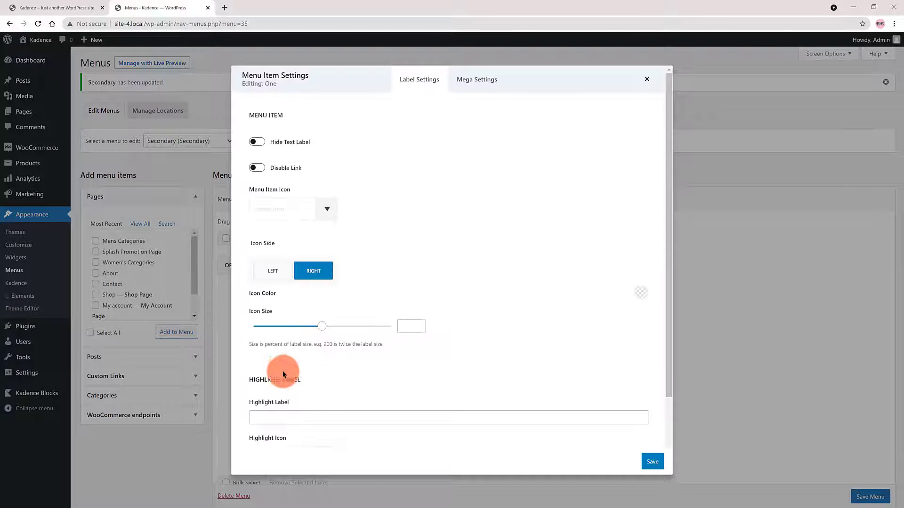
left_click(272, 213)
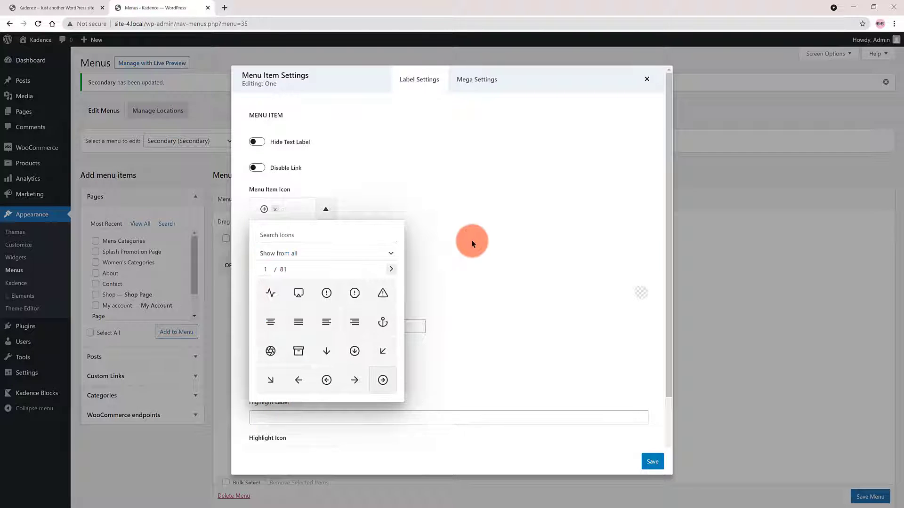
left_click(470, 241)
left_click(269, 270)
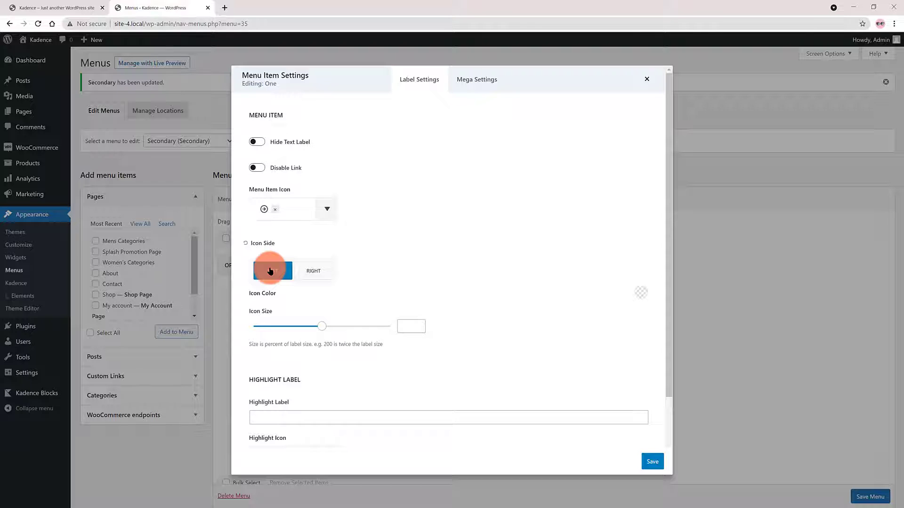
Set One's icon color to the teal palette color 09ADBE and its icon size to 200, and save the item settings.
left_click(641, 292)
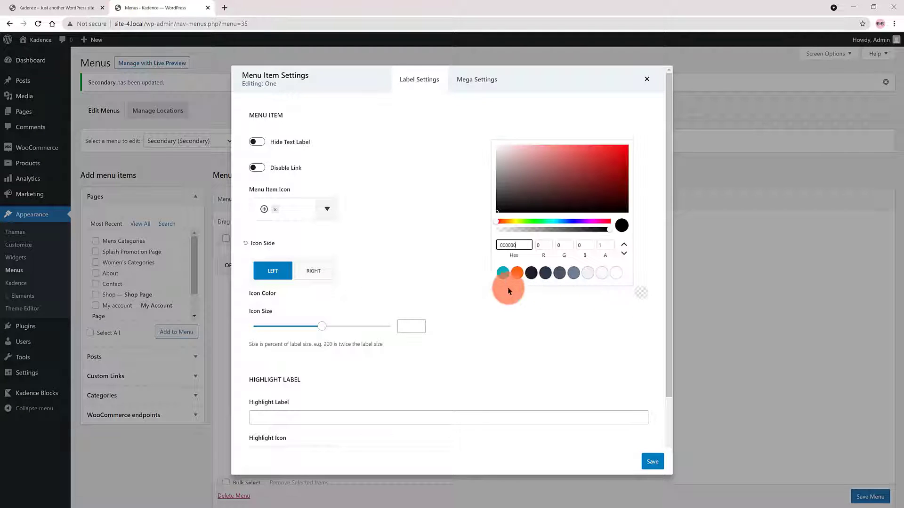
left_click(503, 273)
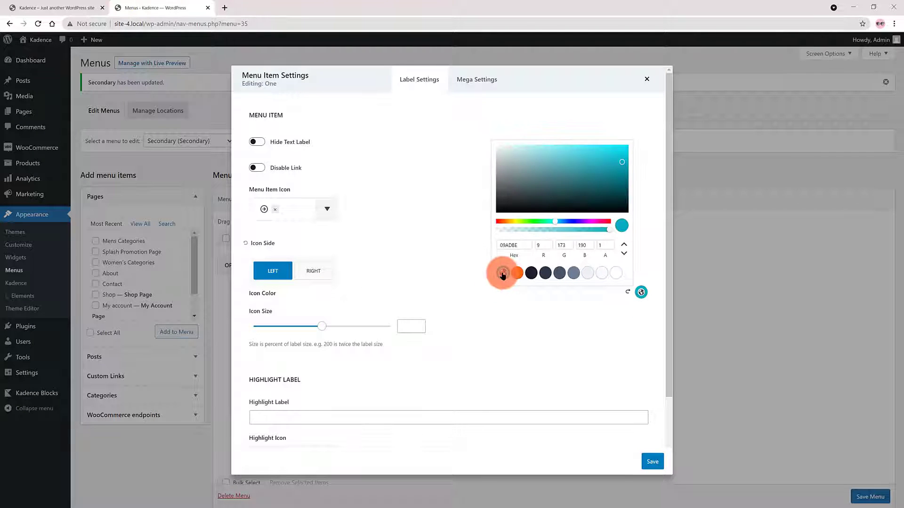
left_click(410, 327)
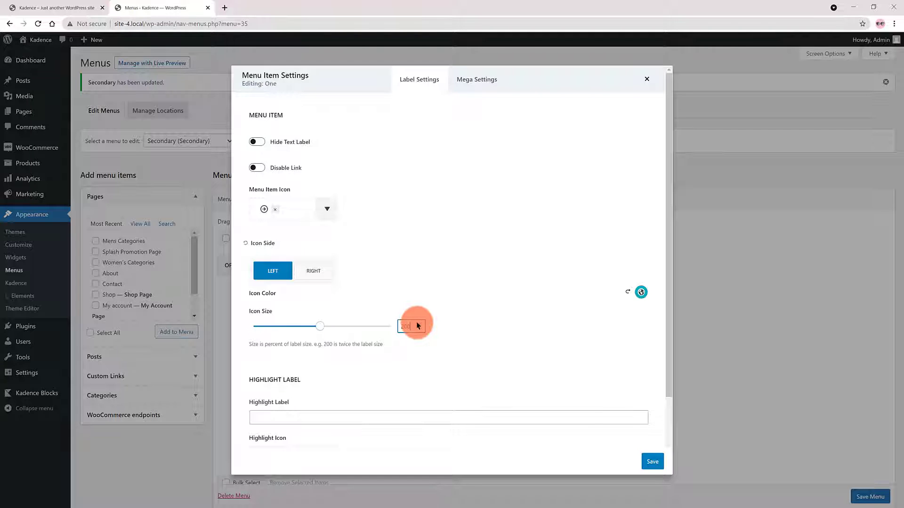
scroll(555, 338, "down", 2)
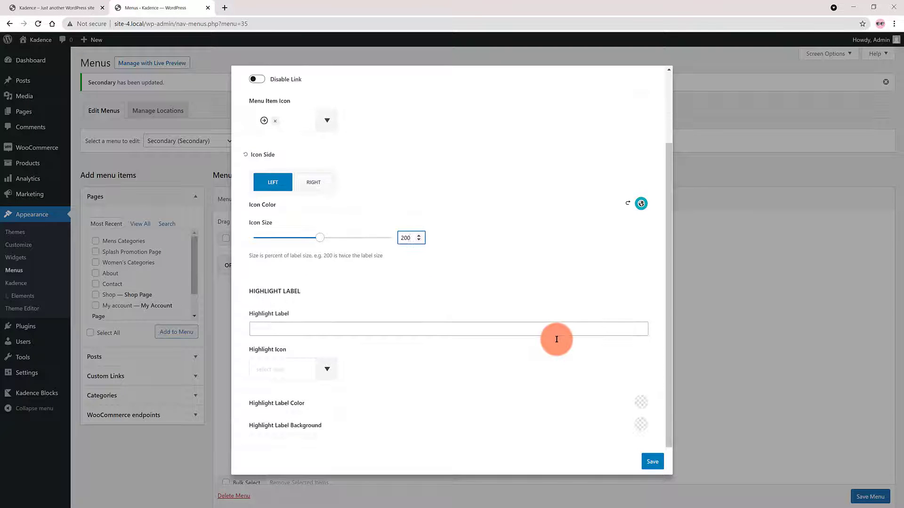
scroll(661, 92, "up", 2)
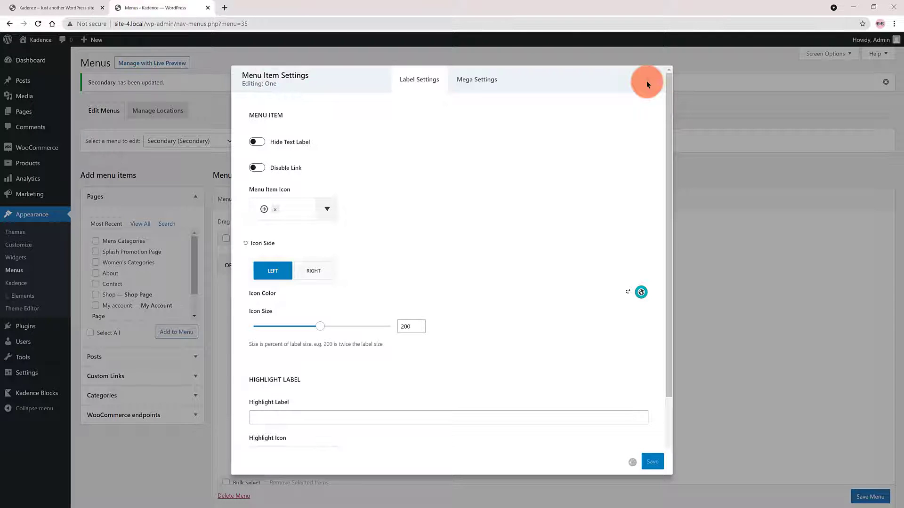
left_click(646, 81)
left_click(406, 288)
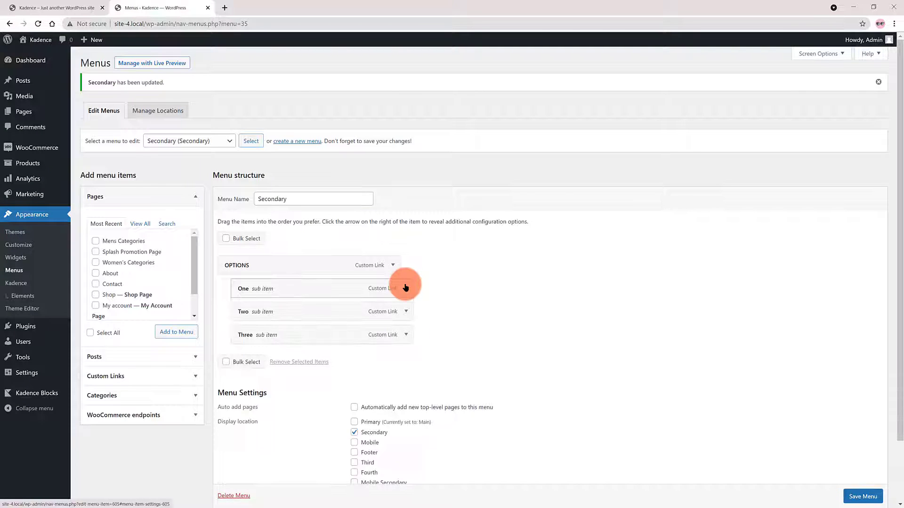
Give the Two sub item the circled right-arrow icon and place the icon on the left side of its label.
left_click(406, 312)
left_click(273, 396)
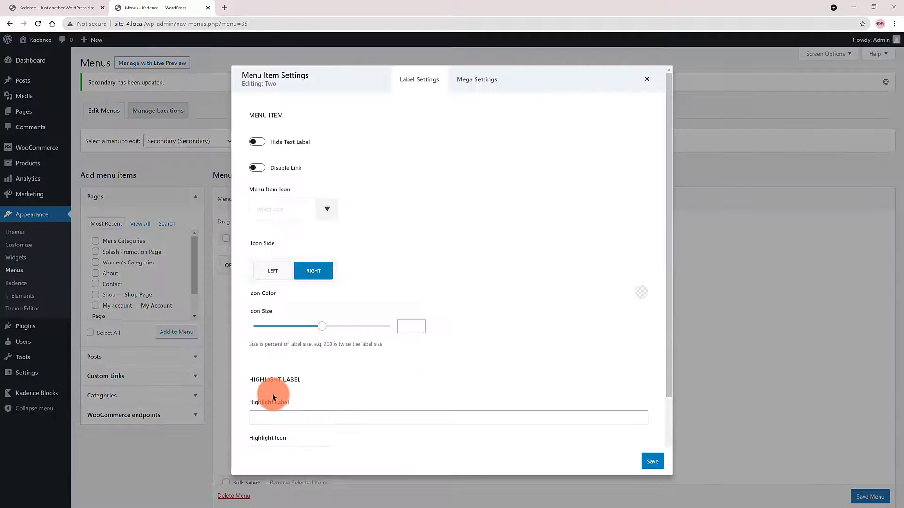
left_click(264, 212)
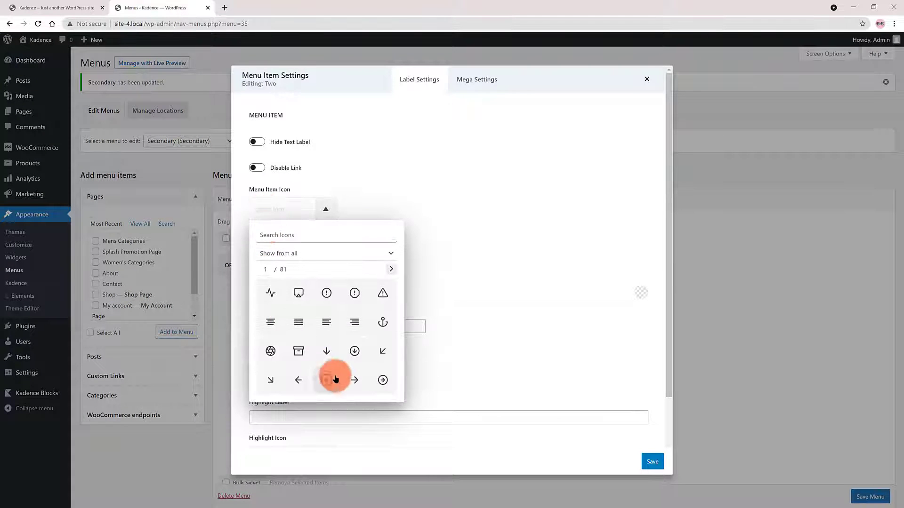
left_click(381, 381)
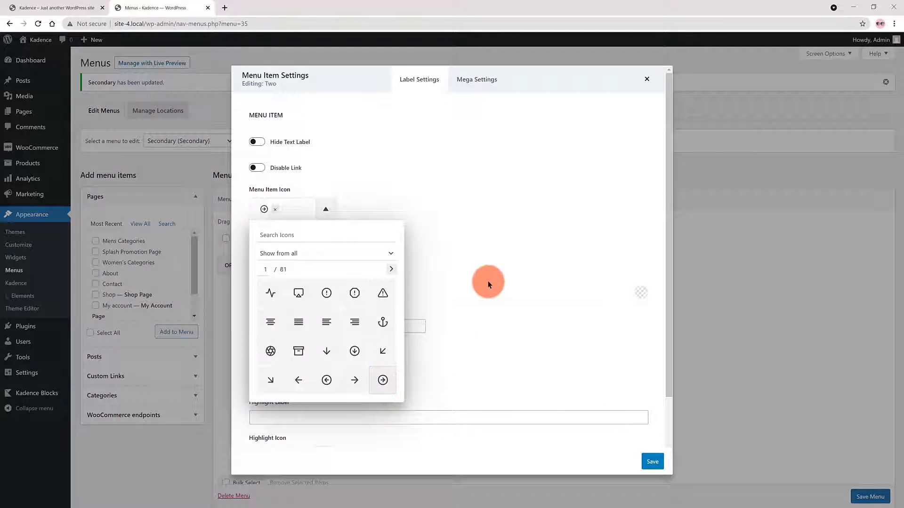
left_click(490, 283)
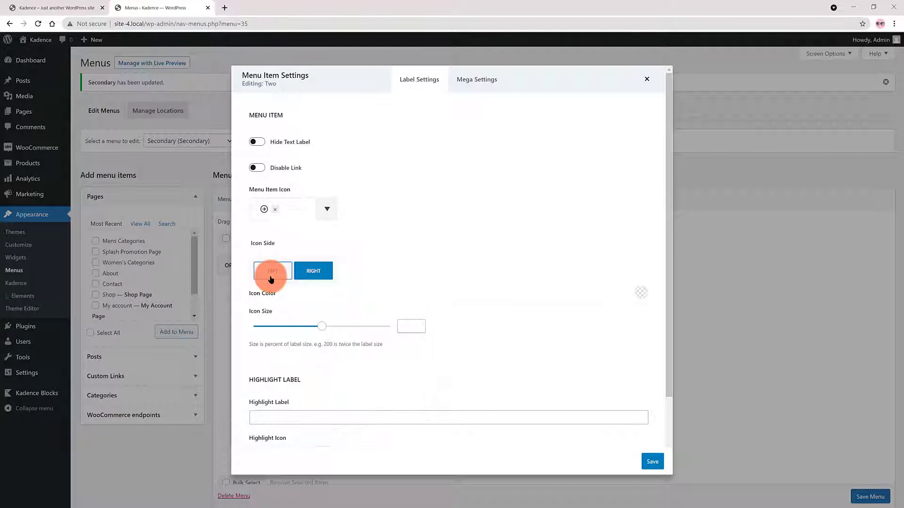
Set Two's icon color to the teal palette color and its icon size to 200, and save the item settings.
left_click(641, 293)
left_click(502, 273)
left_click(410, 325)
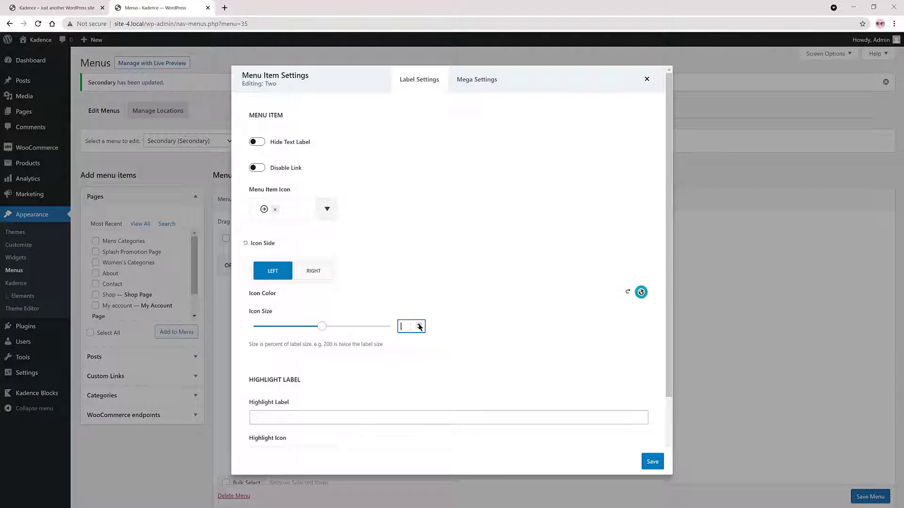
type("200")
scroll(549, 336, "down", 1)
scroll(549, 336, "up", 1)
left_click(650, 461)
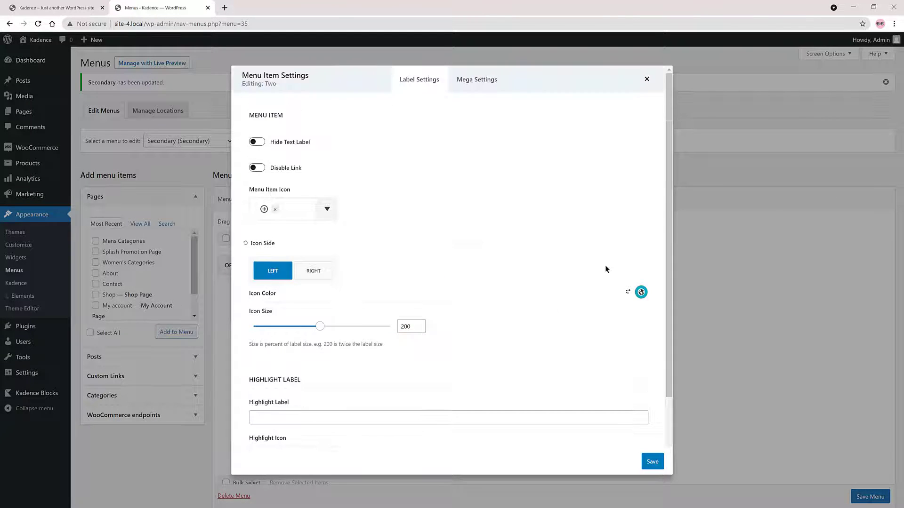
left_click(647, 79)
left_click(406, 312)
Expand the options of the Three sub item.
left_click(406, 335)
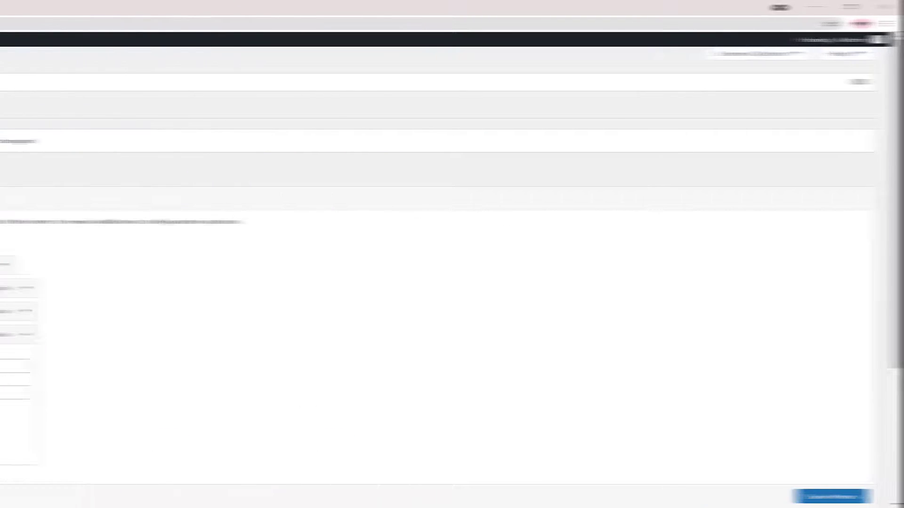
Open the Conditional Header settings in the header section of the theme Customizer.
left_click(19, 246)
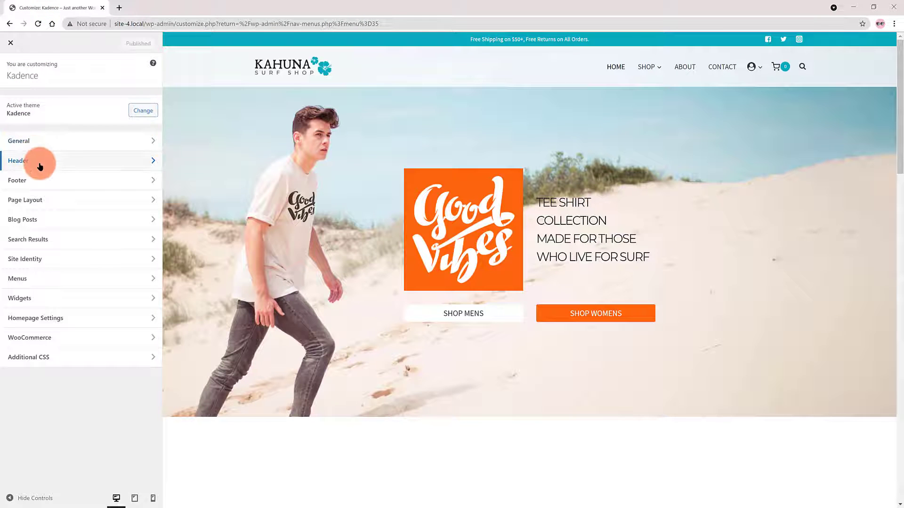
left_click(40, 166)
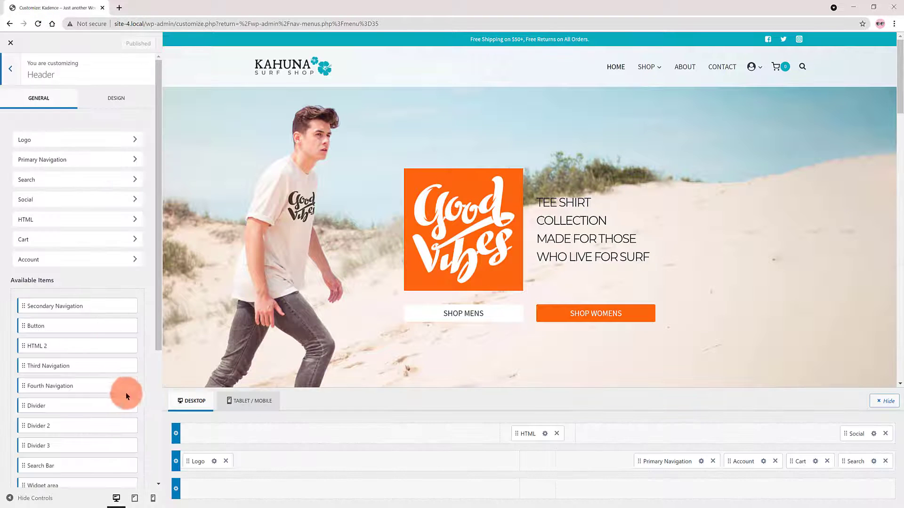
scroll(126, 424, "down", 4)
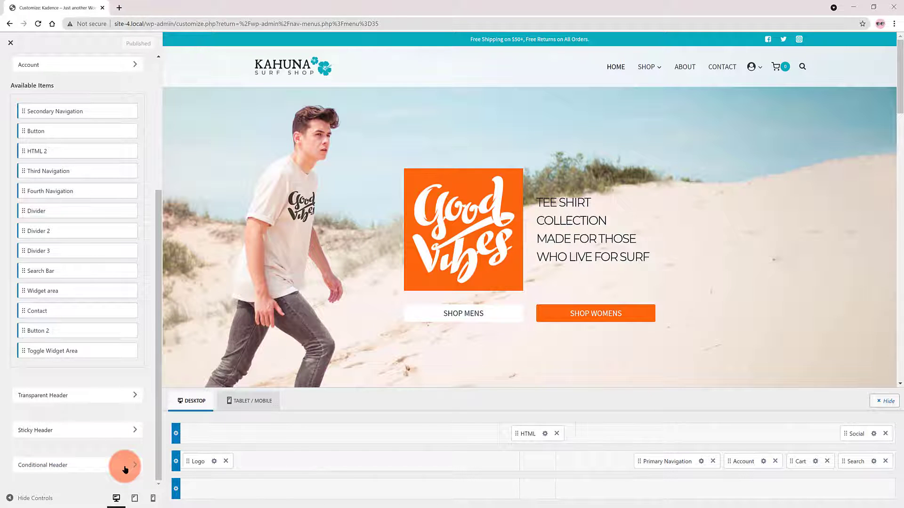
left_click(125, 468)
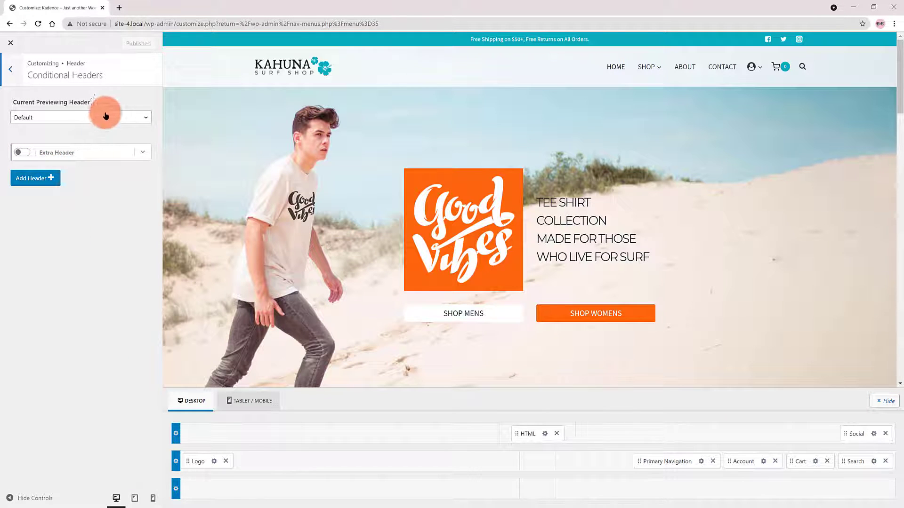
Add a conditional header as a copy of the default header and label it Contact.
left_click(29, 179)
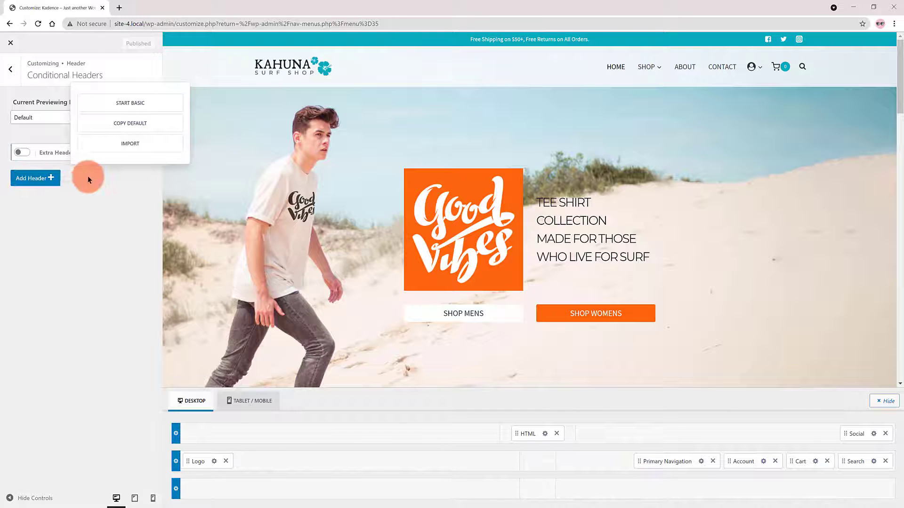
left_click(138, 127)
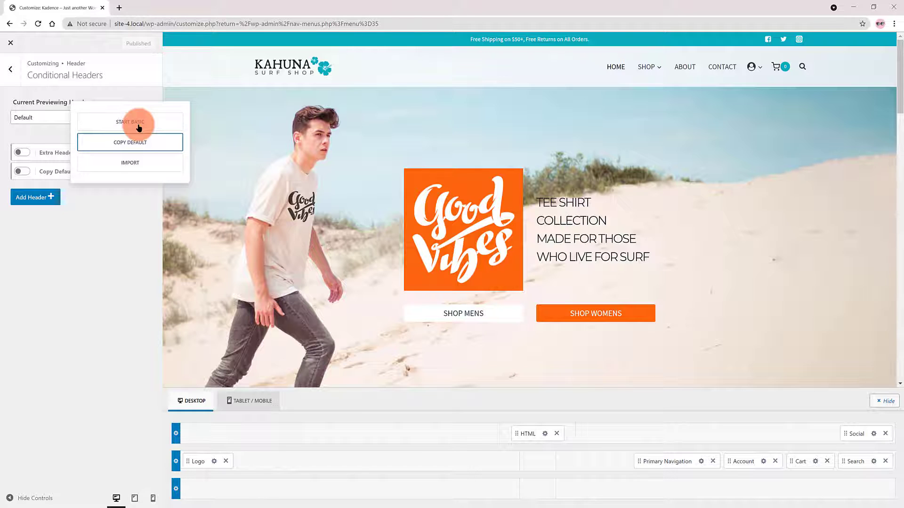
left_click(123, 207)
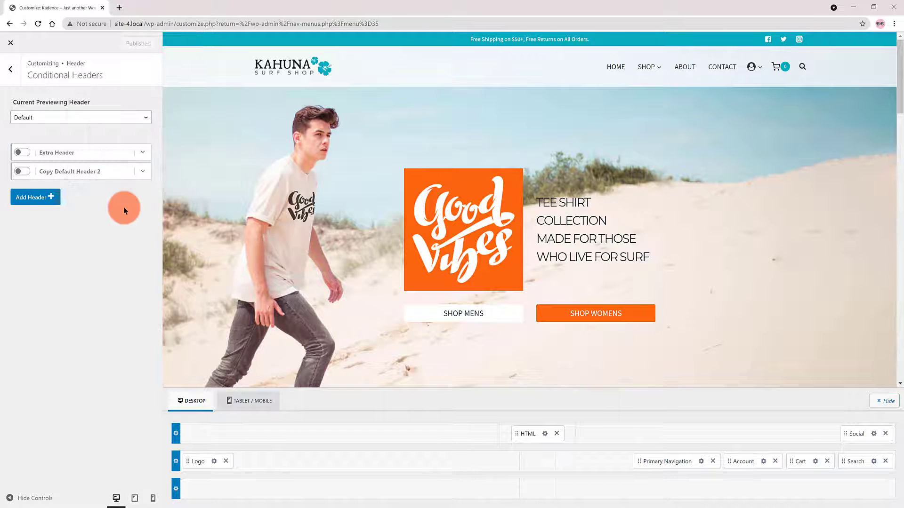
left_click(100, 172)
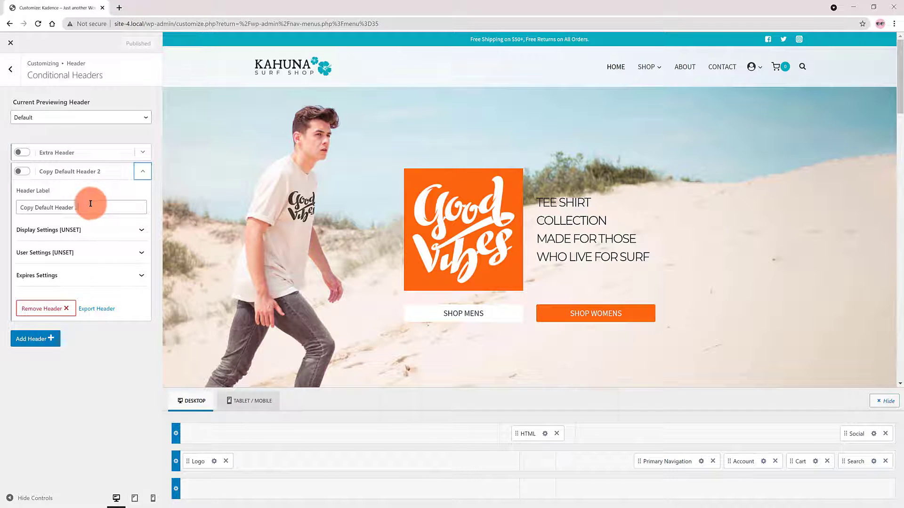
left_click_drag(81, 207, 18, 207)
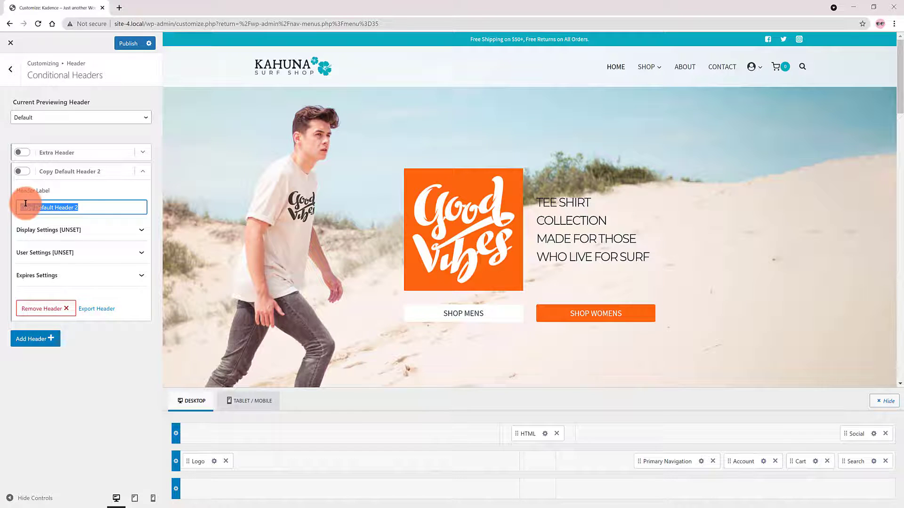
type("Contact")
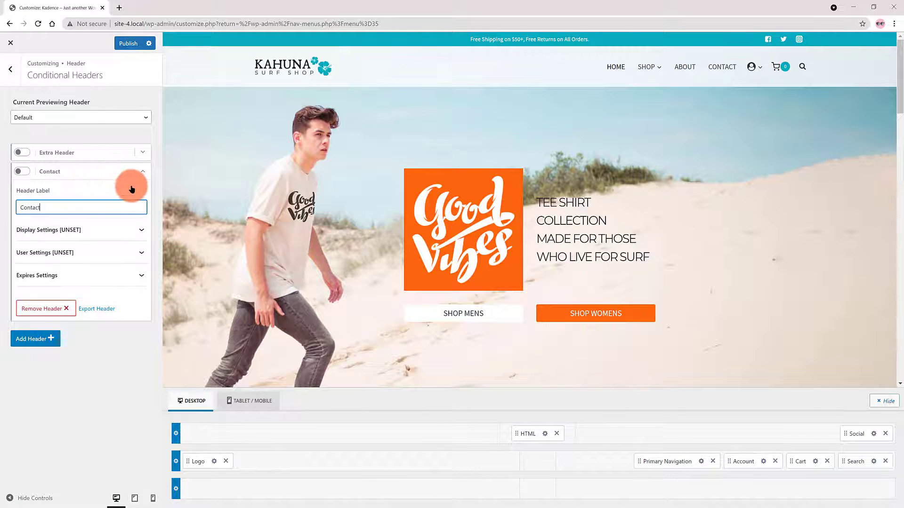
Set the Contact header to show on Single Pages chosen individually, and select the Contact page as the item.
left_click(94, 229)
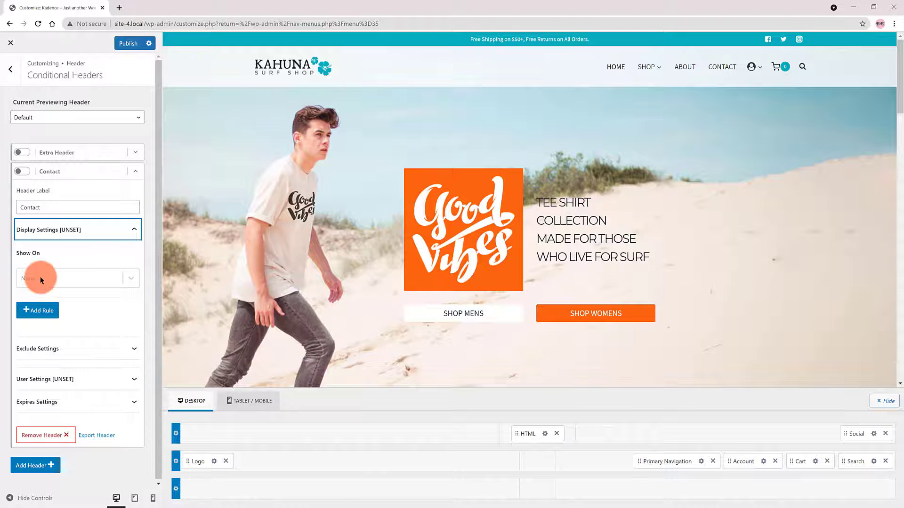
left_click(40, 279)
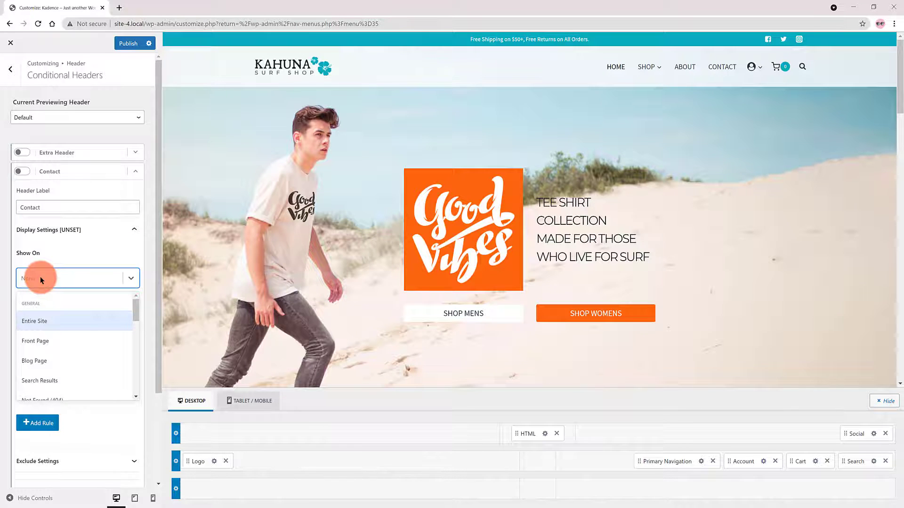
left_click(61, 331)
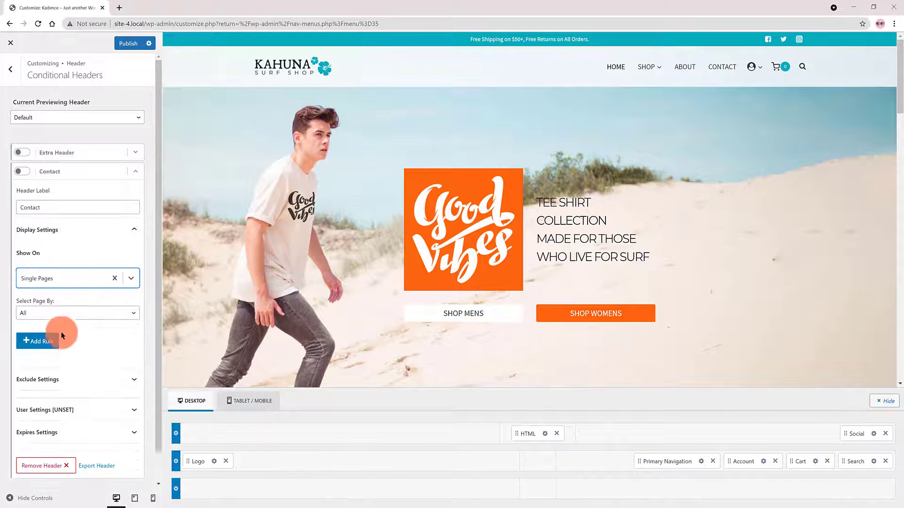
left_click(42, 314)
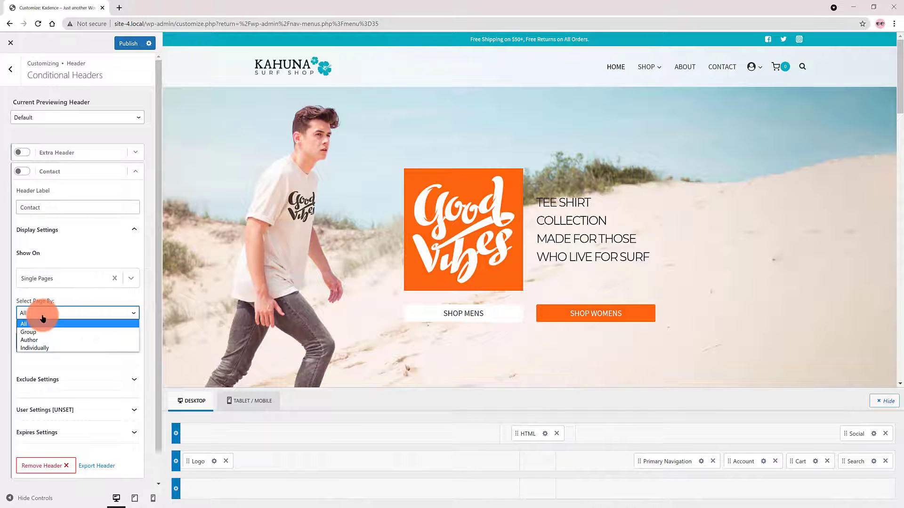
left_click(44, 348)
left_click(42, 333)
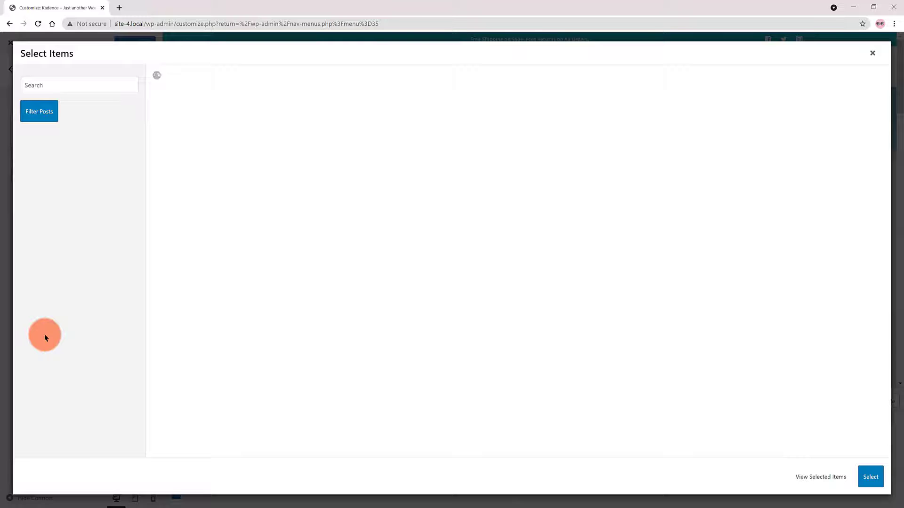
left_click(870, 477)
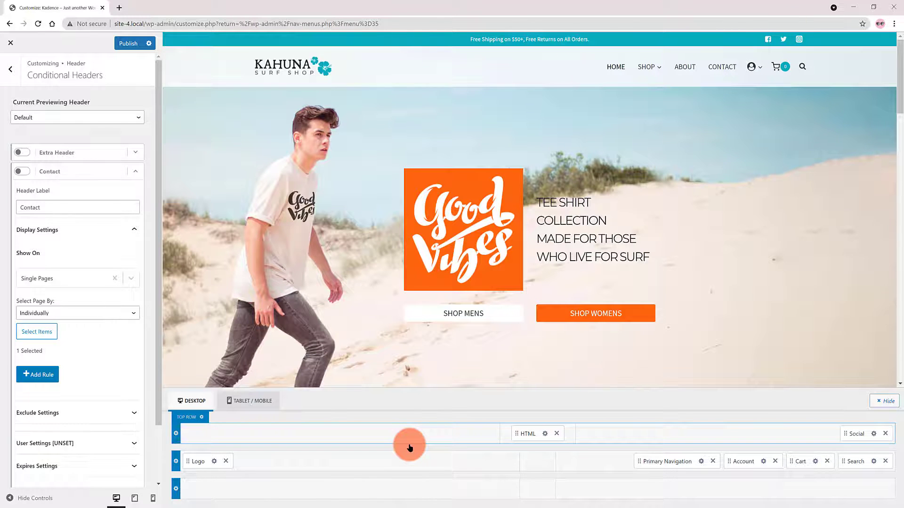
Make the Contact header visible to All Users in its user settings and publish the changes.
left_click(136, 172)
left_click(135, 172)
left_click(137, 170)
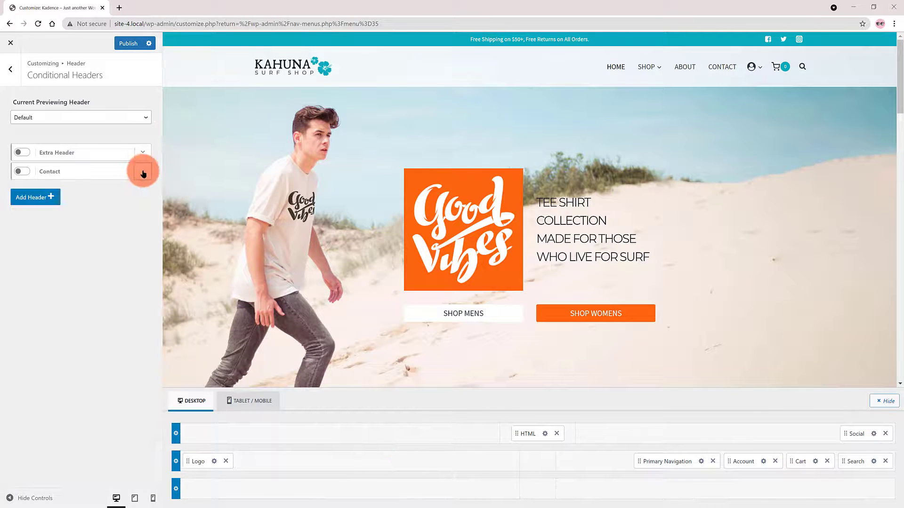
left_click(143, 173)
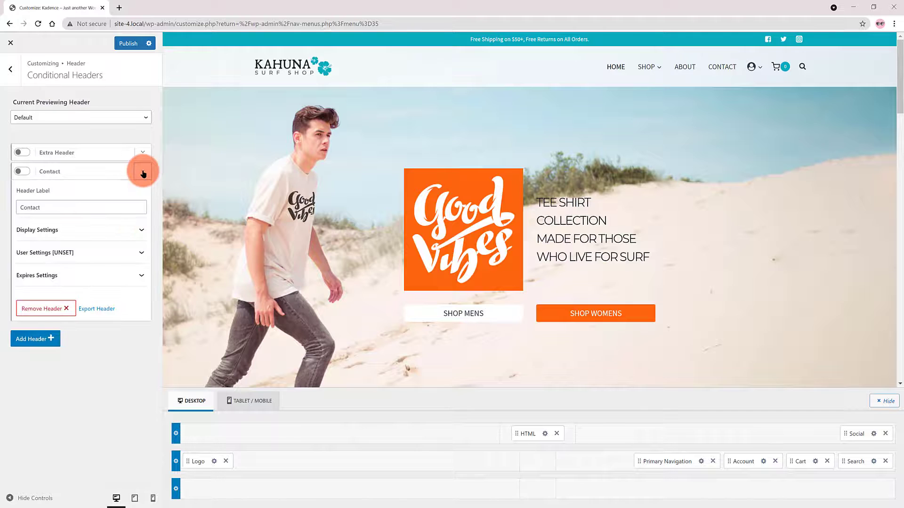
left_click(121, 257)
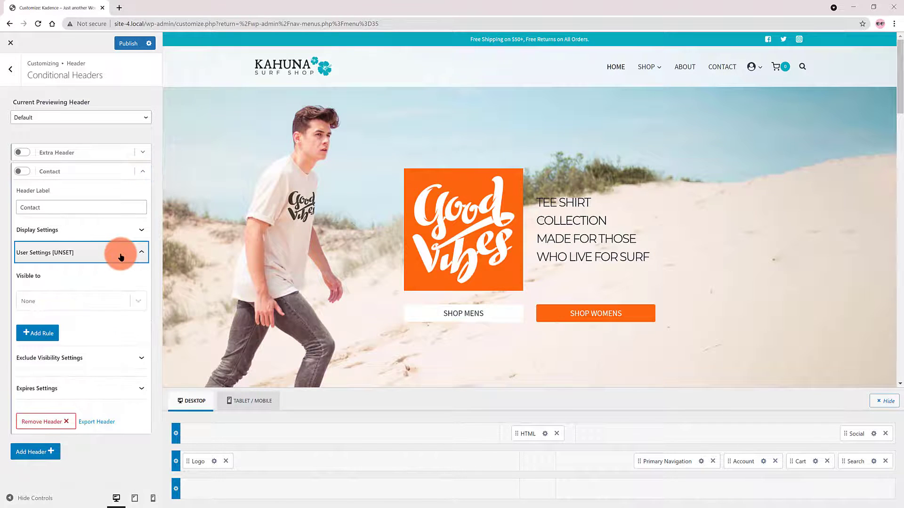
left_click(55, 303)
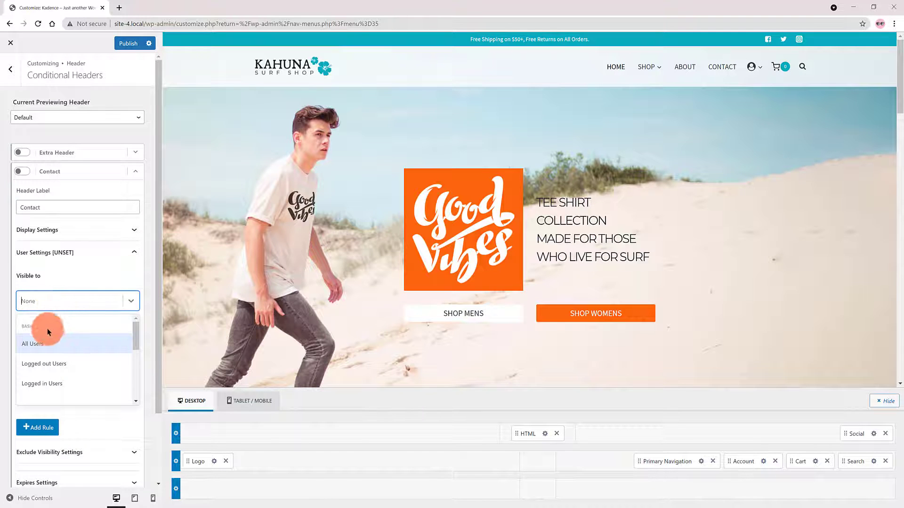
left_click(46, 346)
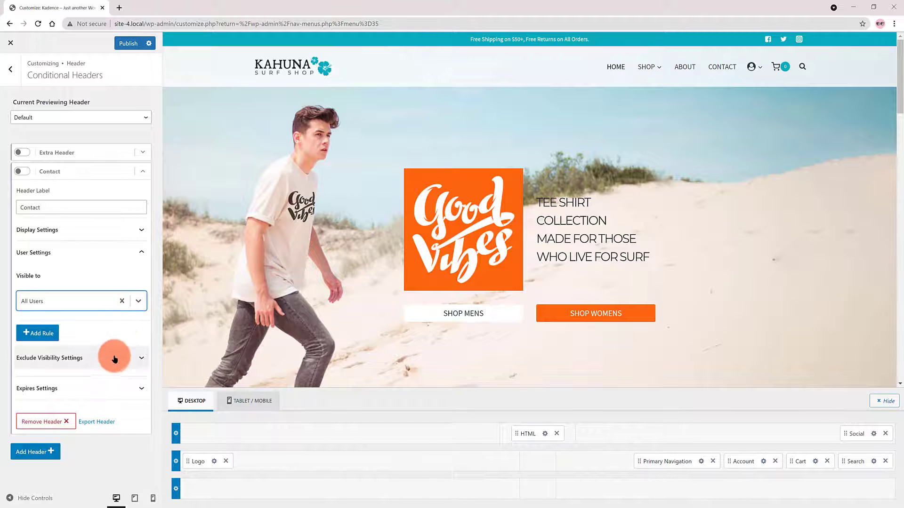
left_click(128, 43)
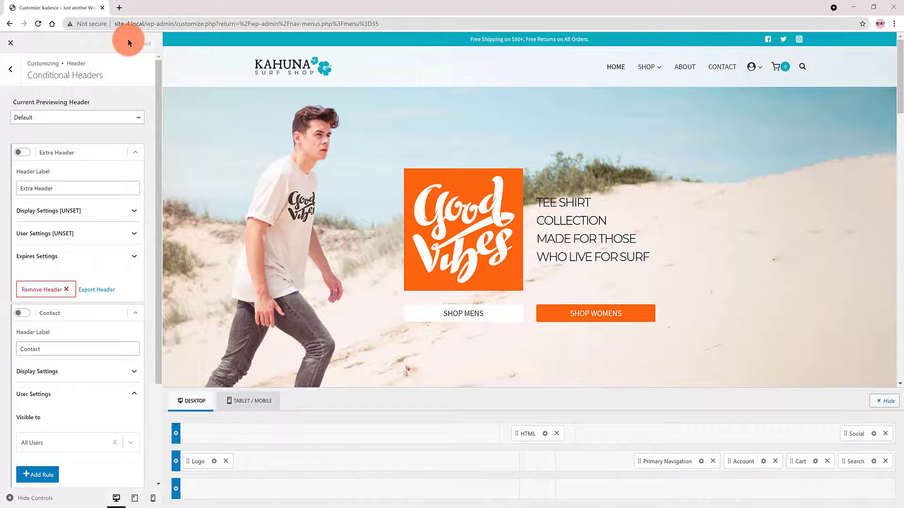
Switch the previewed header to Contact, save the settings to enter preview mode, and open the Contact page in the preview.
left_click(137, 118)
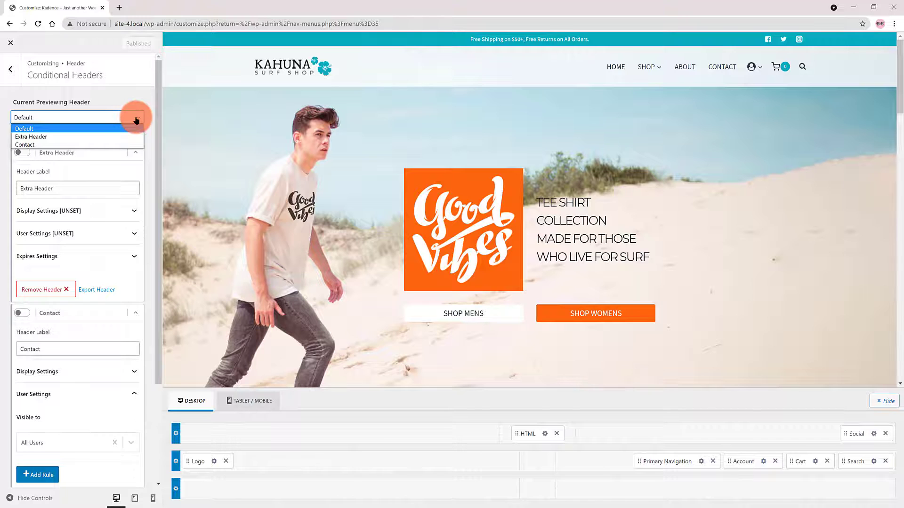
left_click(36, 143)
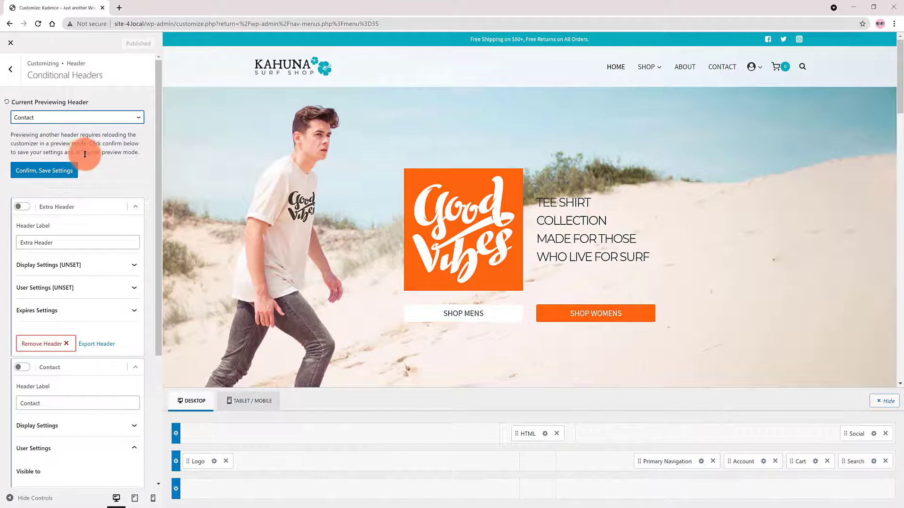
left_click(112, 174)
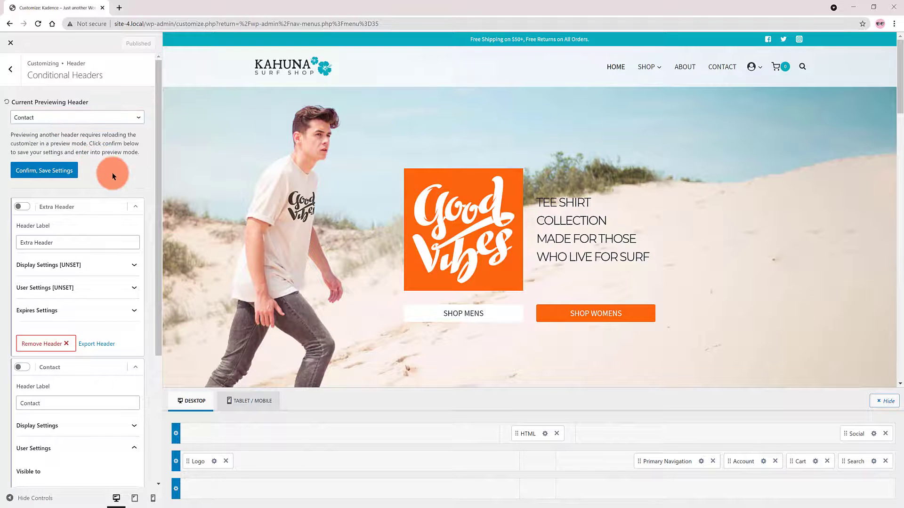
left_click(37, 170)
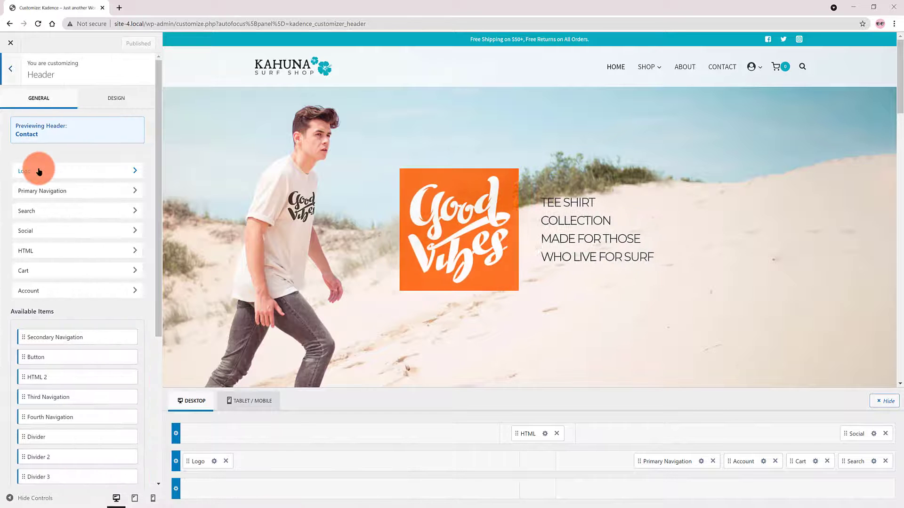
left_click(727, 71)
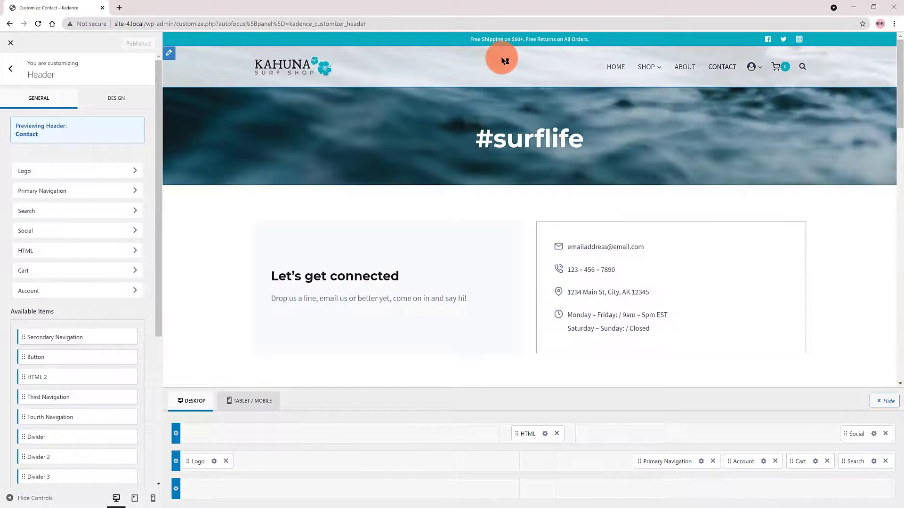
Remove the HTML, Social, Search, Cart and Primary Navigation items from the Contact header's desktop layout.
left_click(557, 433)
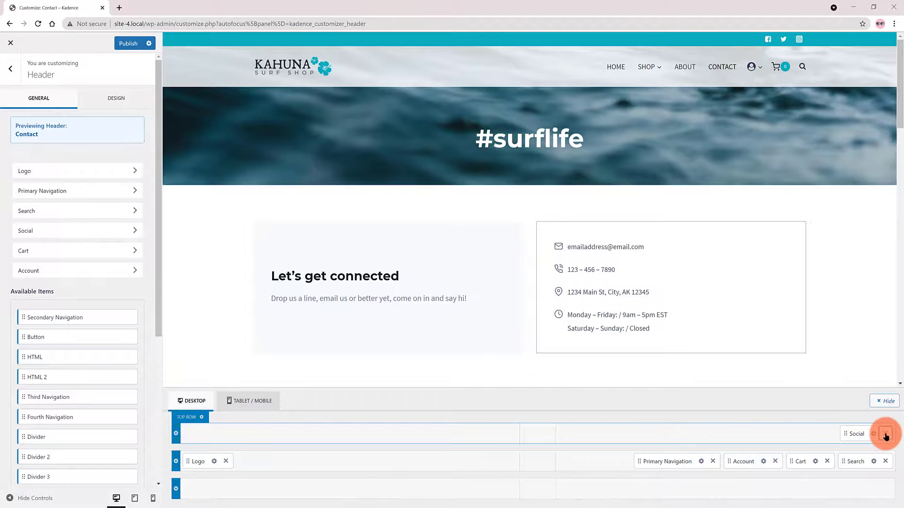
left_click(886, 434)
left_click(885, 463)
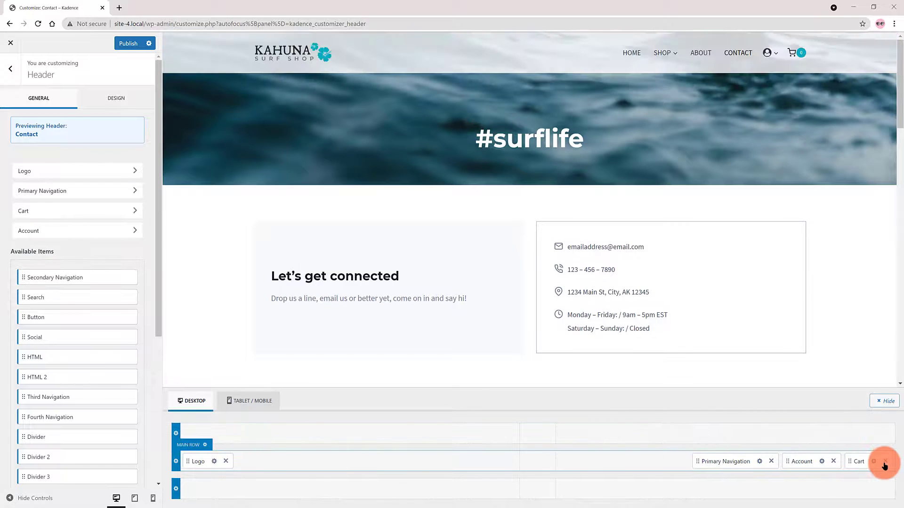
left_click(885, 463)
left_click(824, 461)
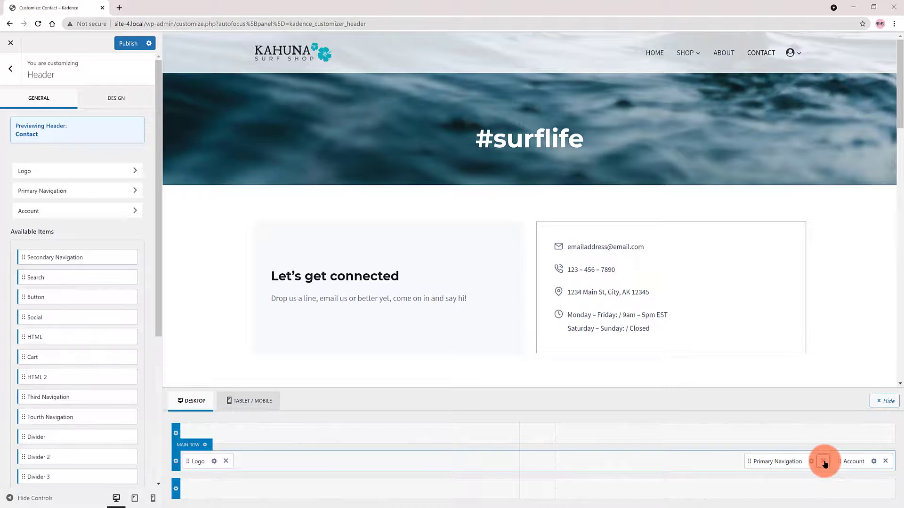
Add Secondary Navigation to the center of the Contact header's main row and remove the Logo item.
left_click(538, 462)
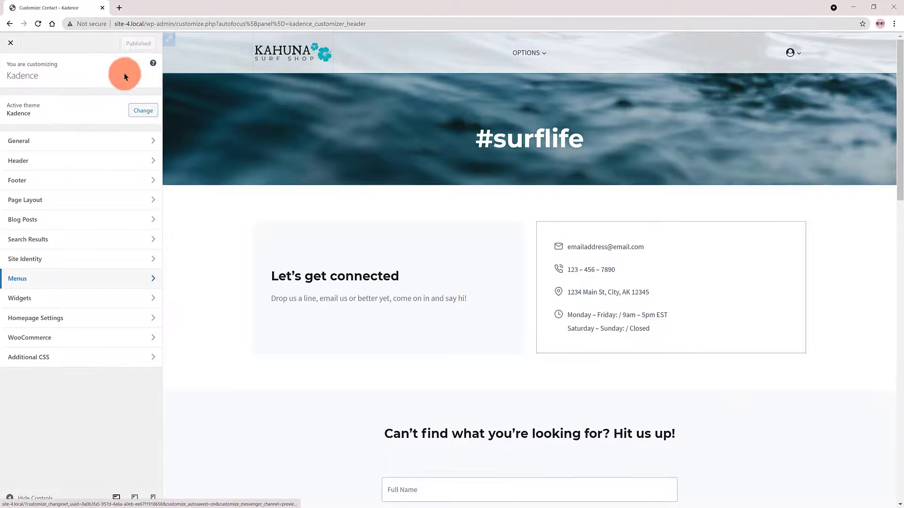
left_click(80, 163)
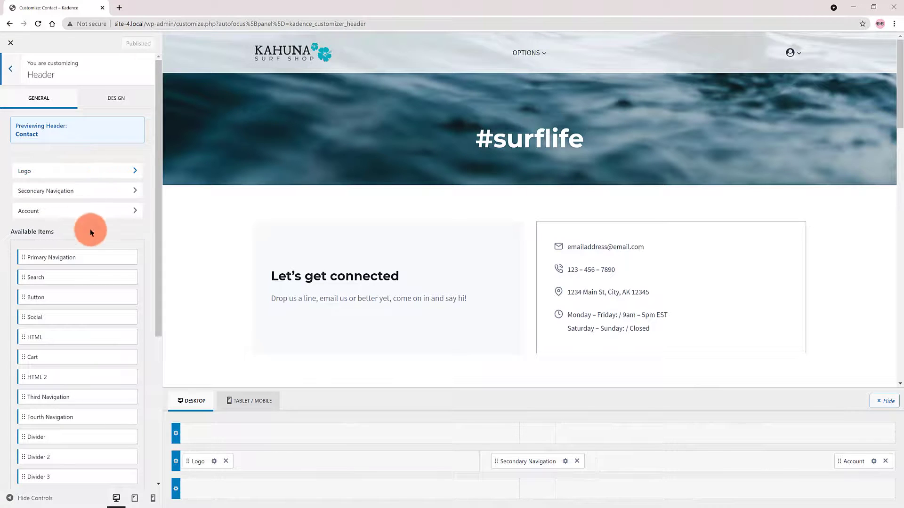
left_click(226, 462)
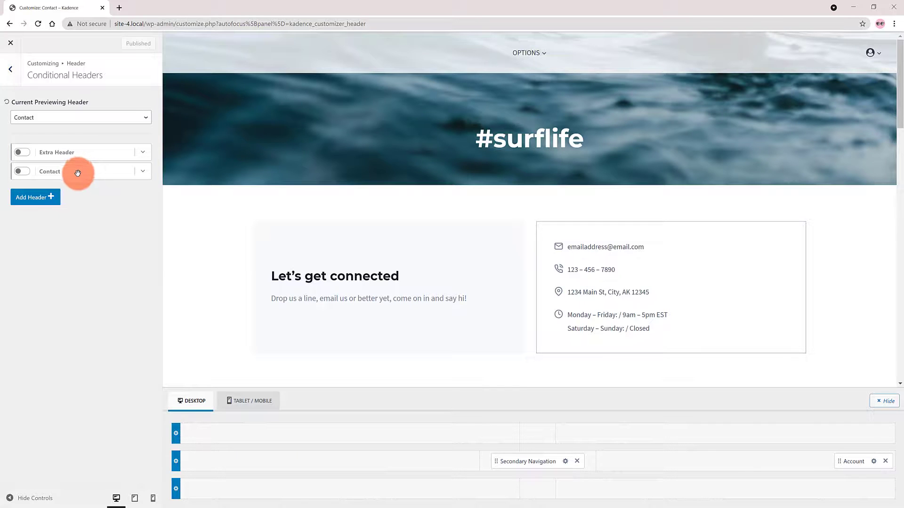
Enable the Contact conditional header and publish the changes.
left_click(19, 172)
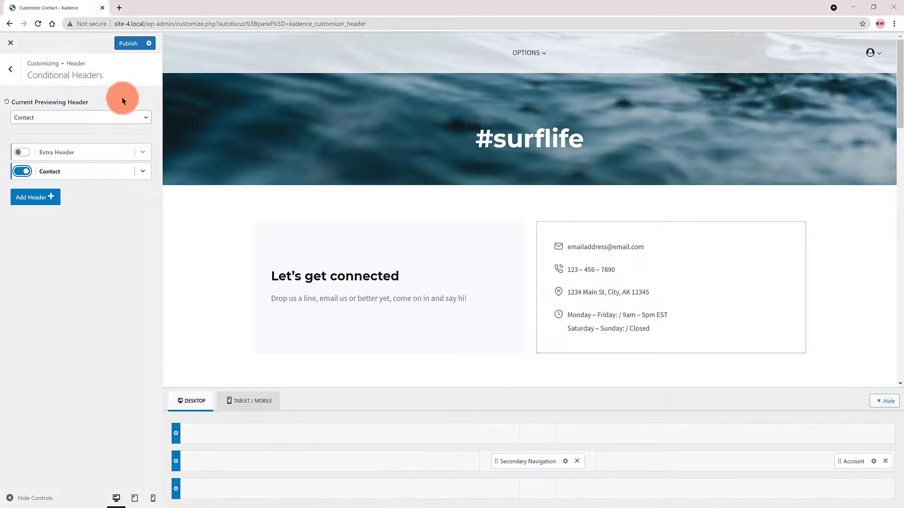
left_click(131, 46)
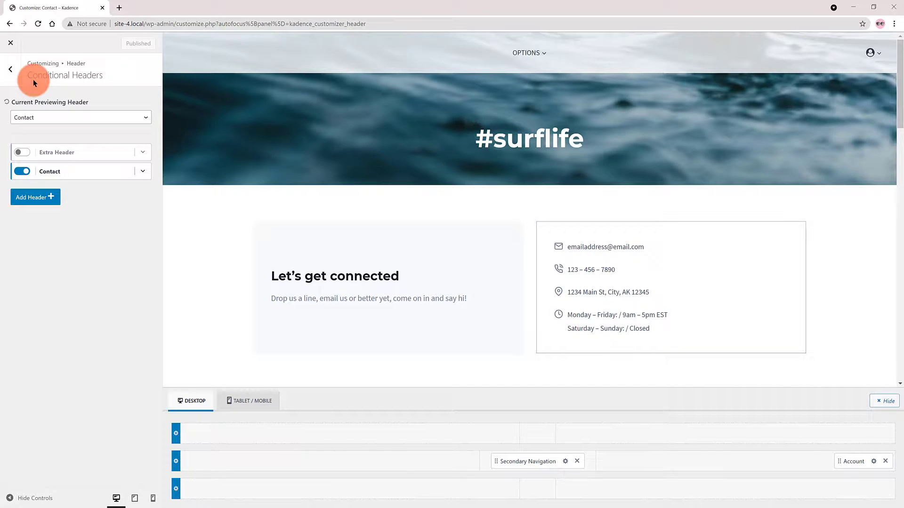
Exit the Customizer and check the Contact page's header and its Options mega menu on the live site.
left_click(11, 69)
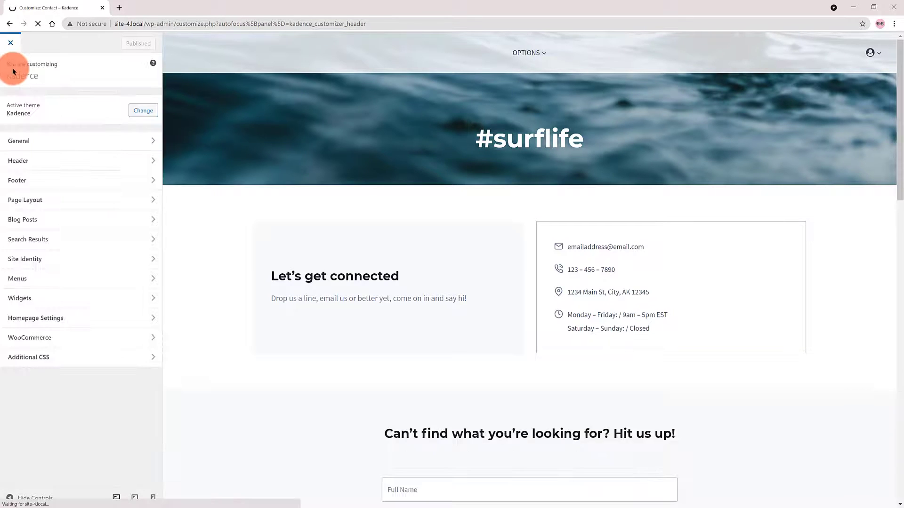
left_click(10, 43)
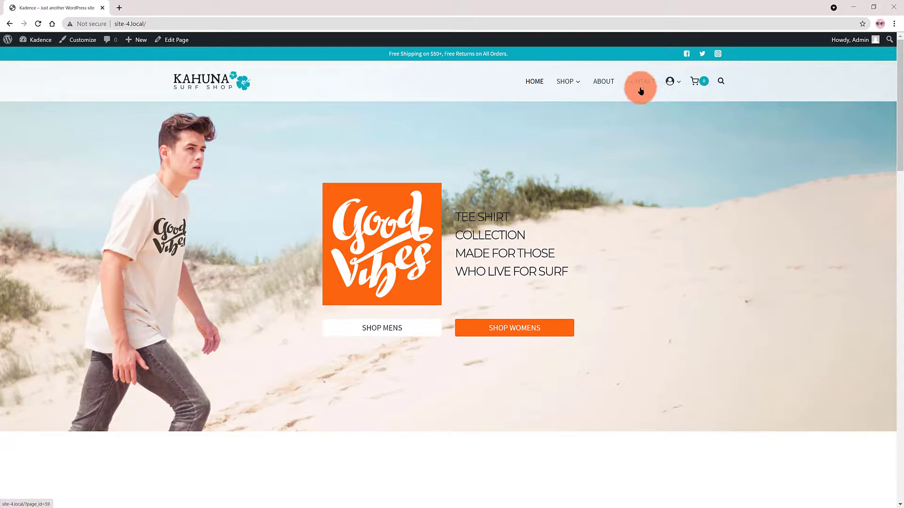
left_click(643, 84)
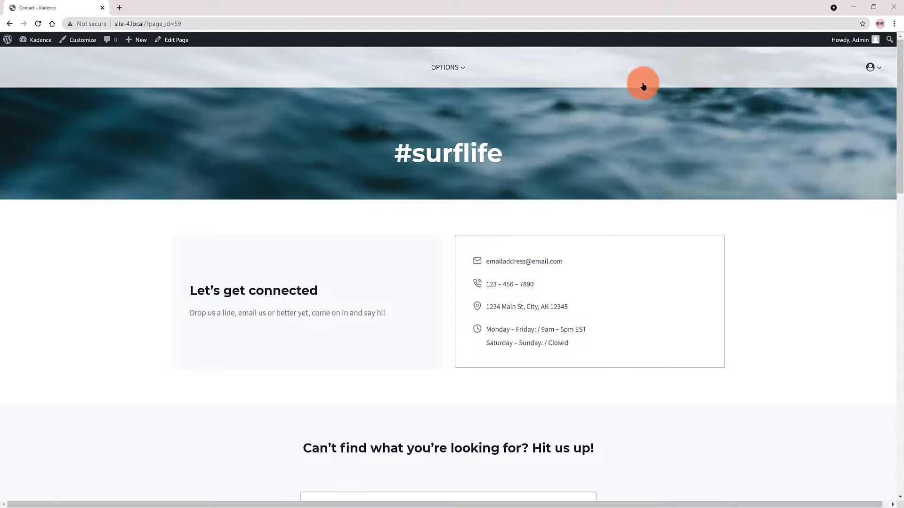
mouse_move(455, 69)
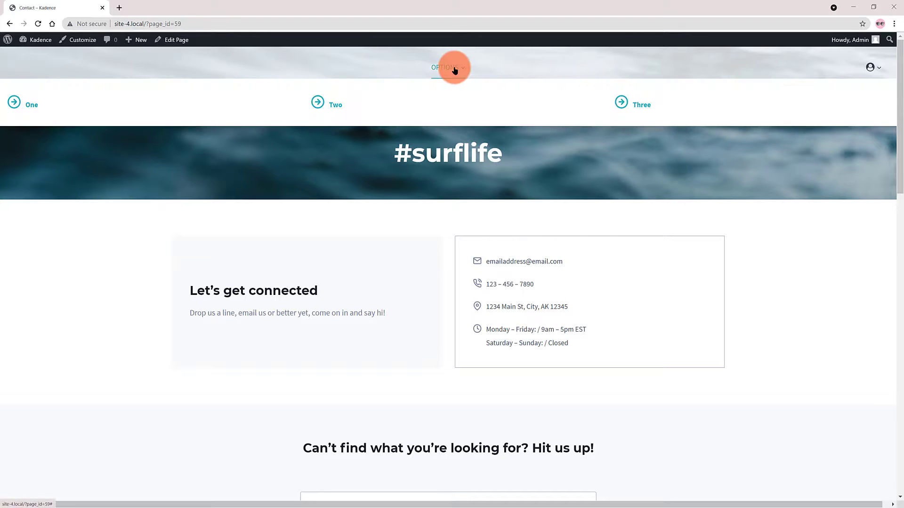